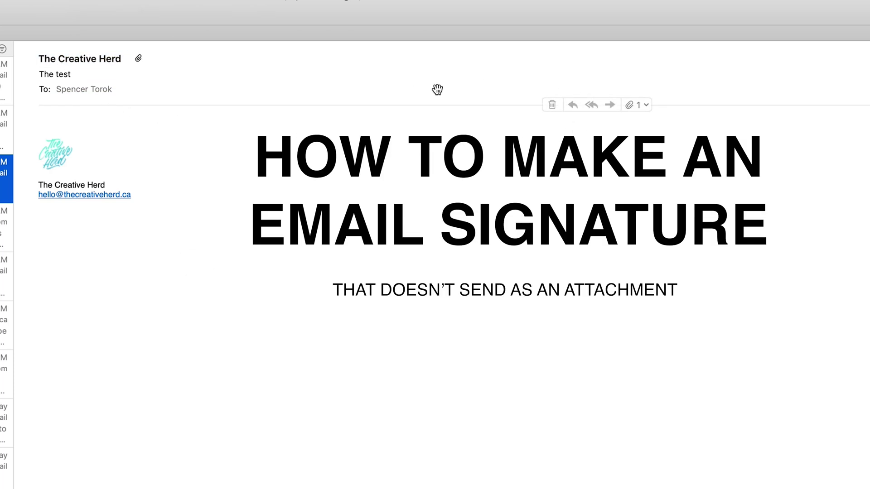
Step: Leave the open message and show the empty Drafts mailbox in Mail's sidebar
left_click(647, 106)
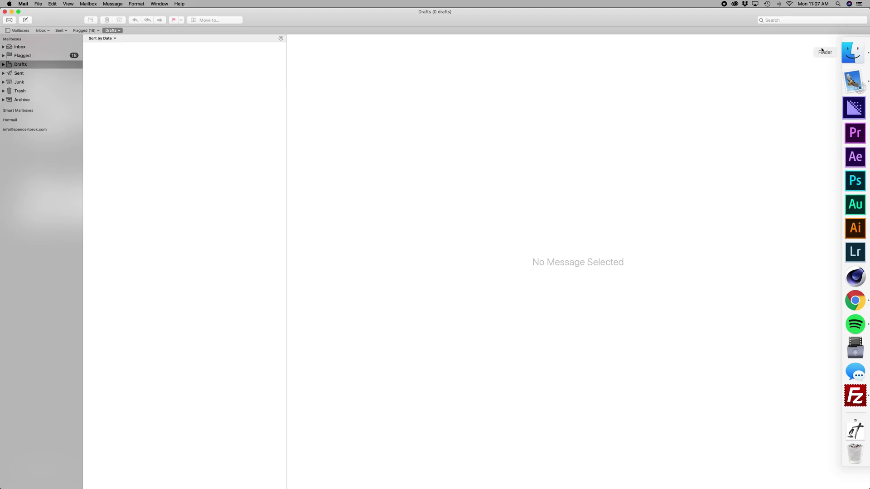
Step: Add a signature named THC_Sig, drag it onto the company account, and close preferences
left_click(355, 141)
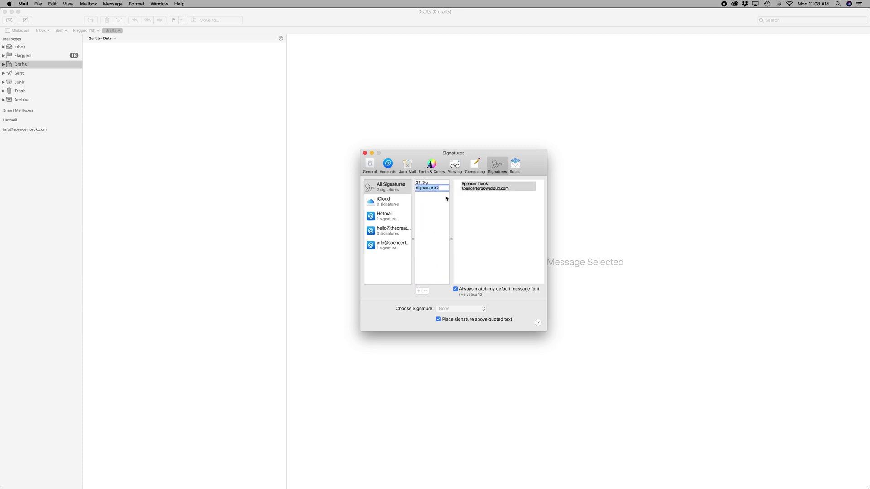
type("THC_Sig")
left_click(435, 189)
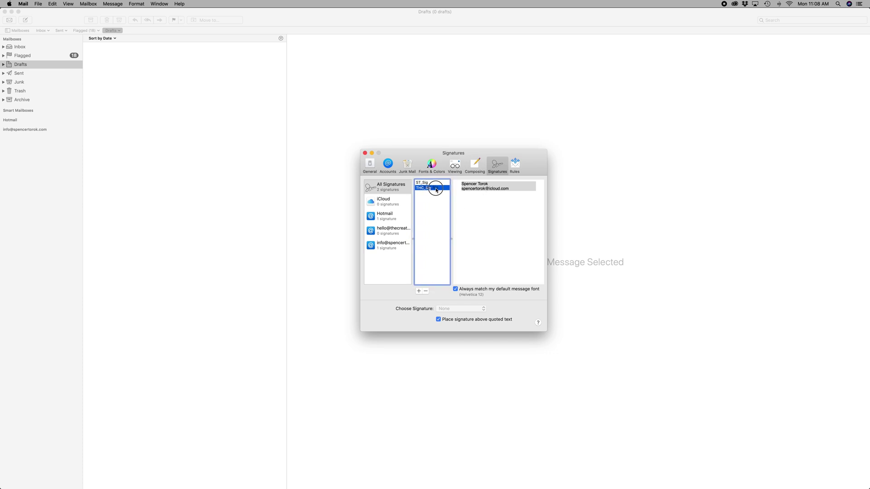
mouse_move(435, 190)
left_mouse_down()
mouse_move(437, 216)
mouse_move(403, 237)
left_mouse_up()
left_click(365, 153)
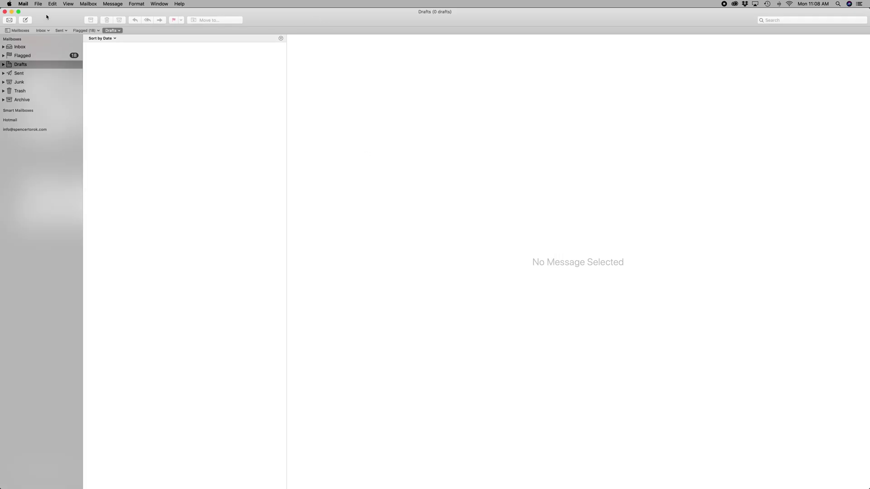
Step: Hide Mail with Cmd+H and launch Photoshop from the Dock
key("super+h")
mouse_move(867, 81)
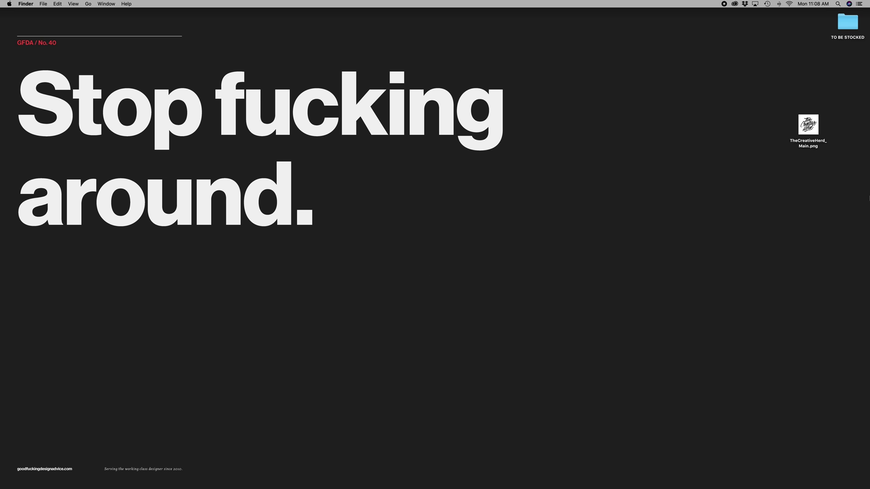
mouse_move(868, 197)
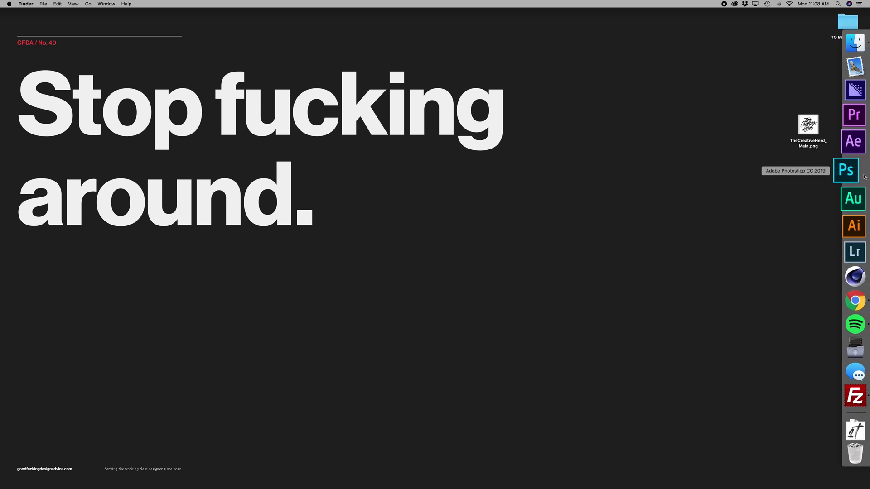
left_click(864, 176)
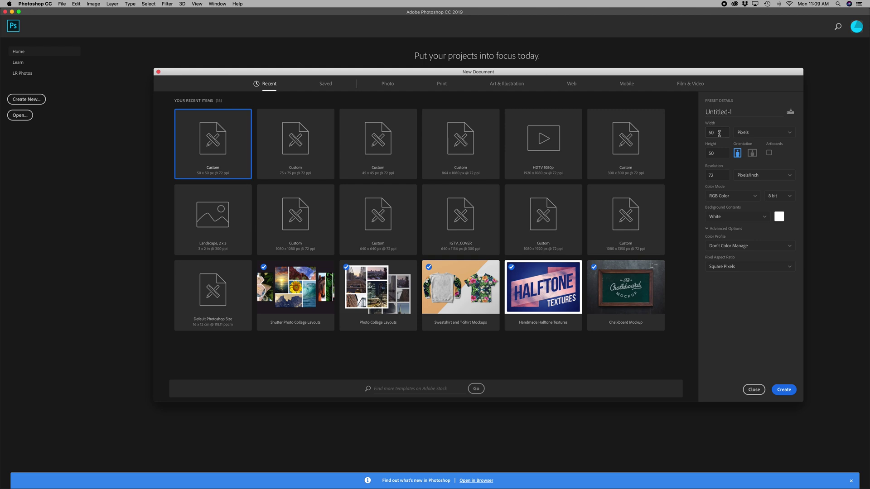
Step: Create a new Photoshop document 65 pixels wide by 65 pixels high
double_click(723, 133)
type("65")
key("Tab")
type("65")
key("Return")
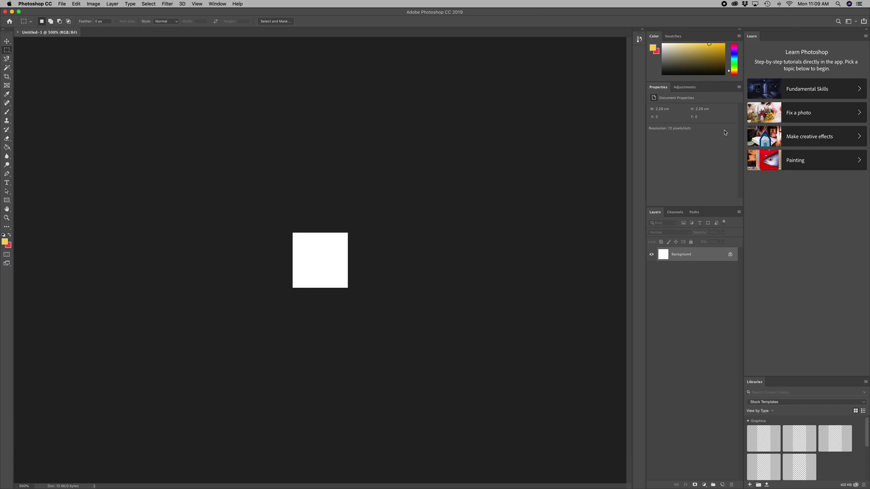
Step: Drag TheCreativeHerd_Main.png from the Desktop onto the canvas and confirm its placement
mouse_move(865, 73)
left_click(859, 50)
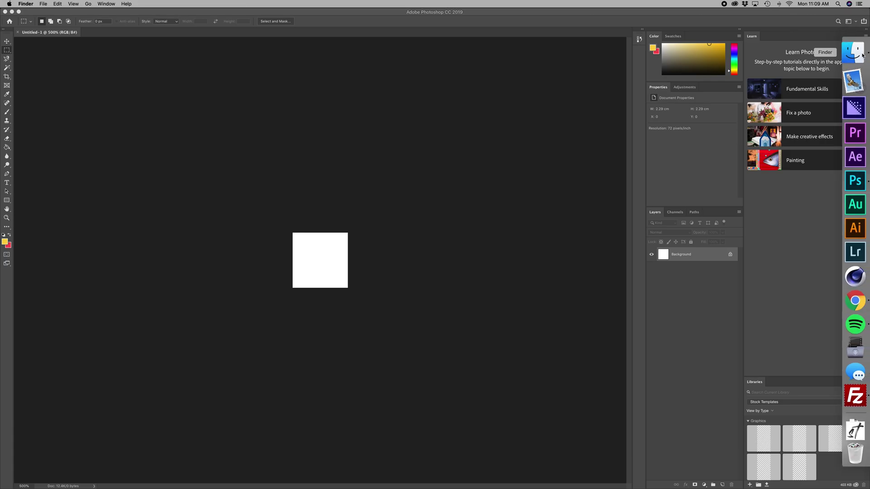
left_click(195, 186)
left_click_drag(215, 139, 490, 167)
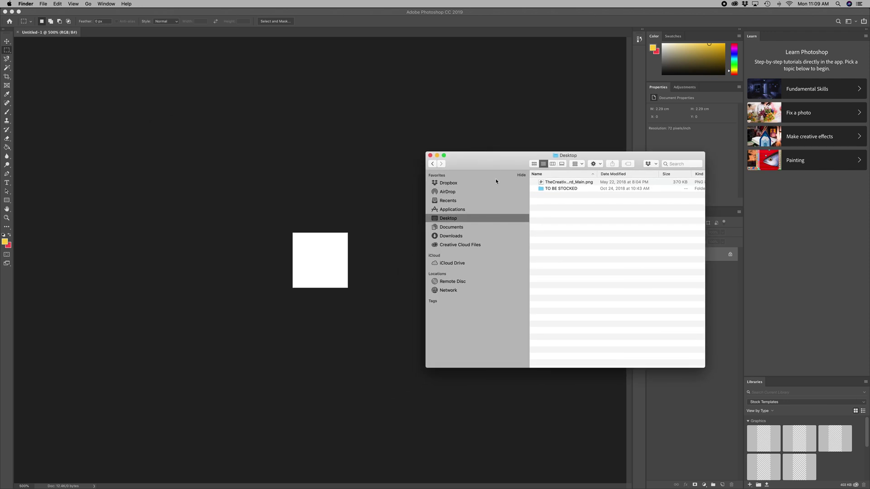
left_click_drag(551, 180, 281, 262)
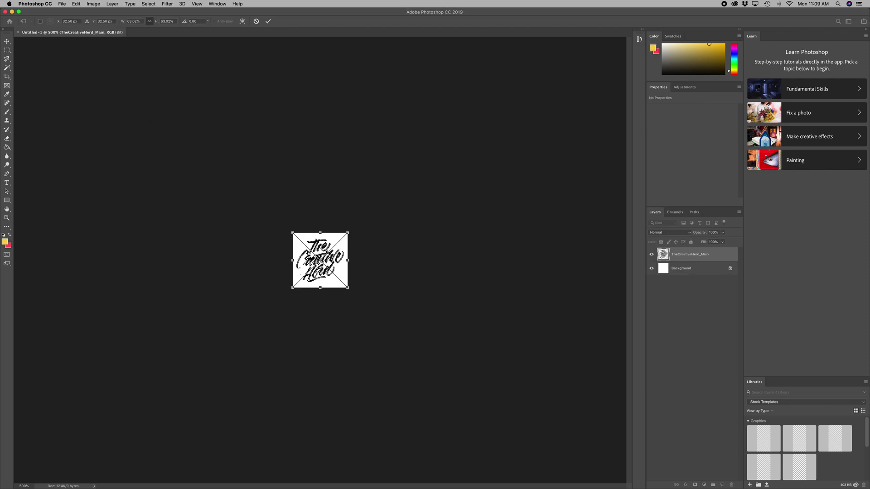
key("Return")
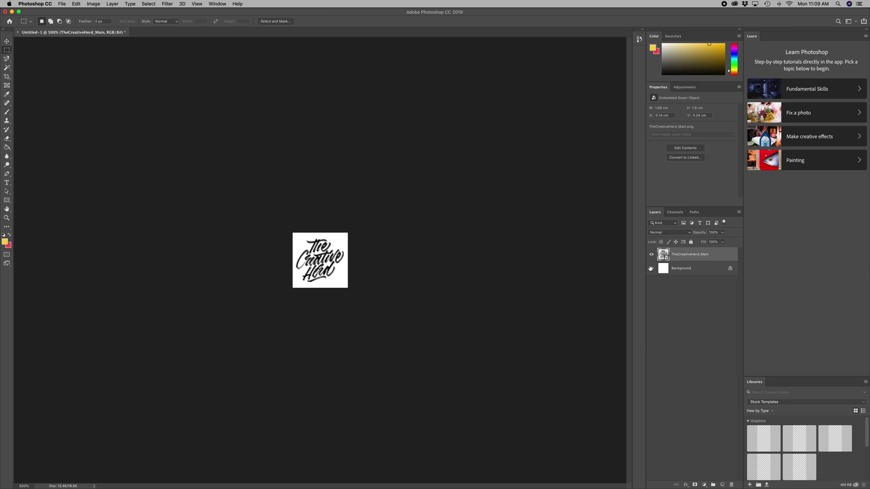
Step: Hide the white Background layer and nudge the logo one pixel right with the Move tool
left_click(651, 268)
left_click(7, 41)
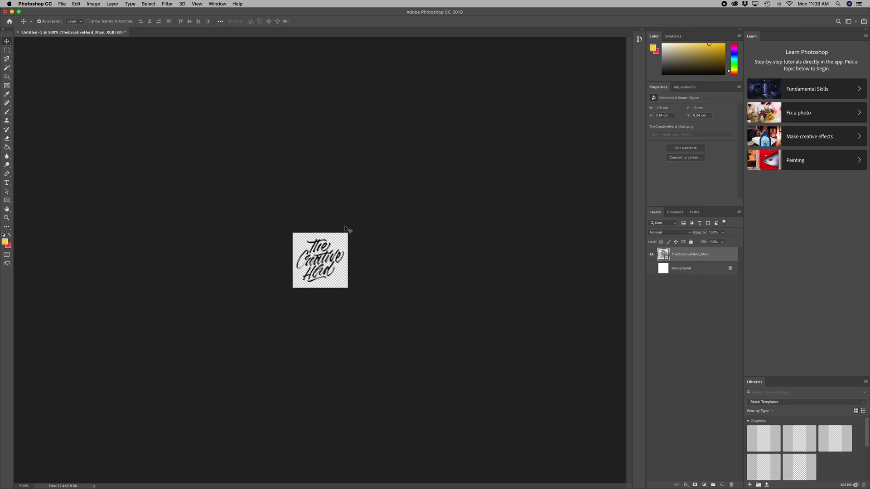
key("super+minus")
key("super+minus")
key("super+minus")
key("super+minus")
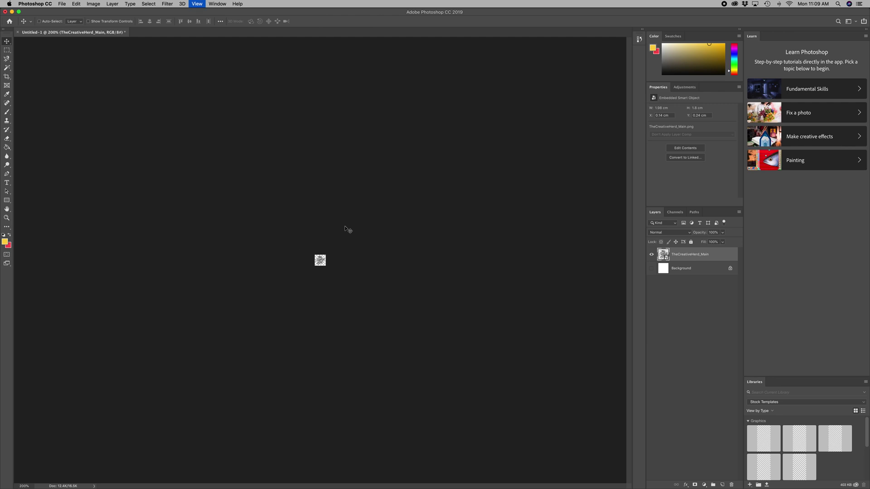
key("super+plus")
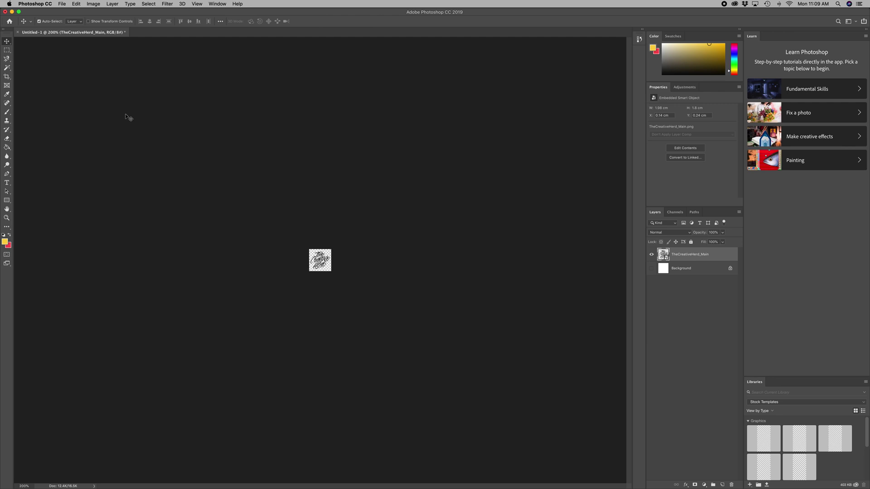
key("m")
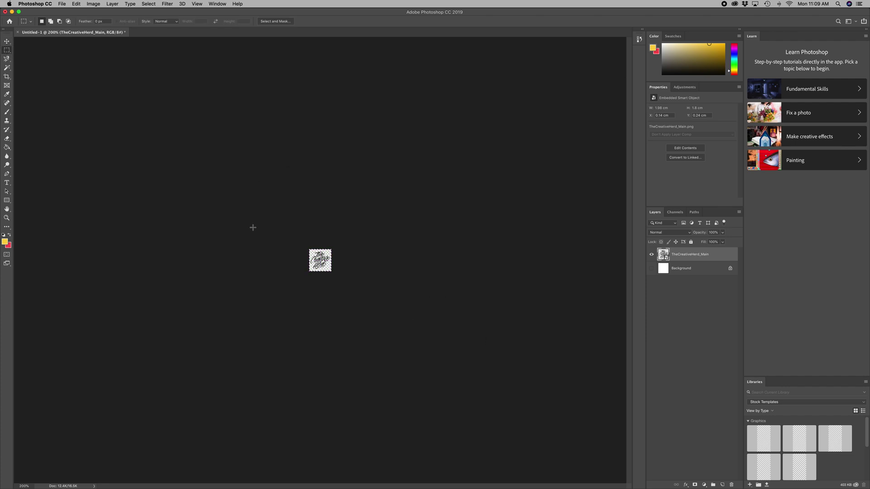
key("v")
key("Right")
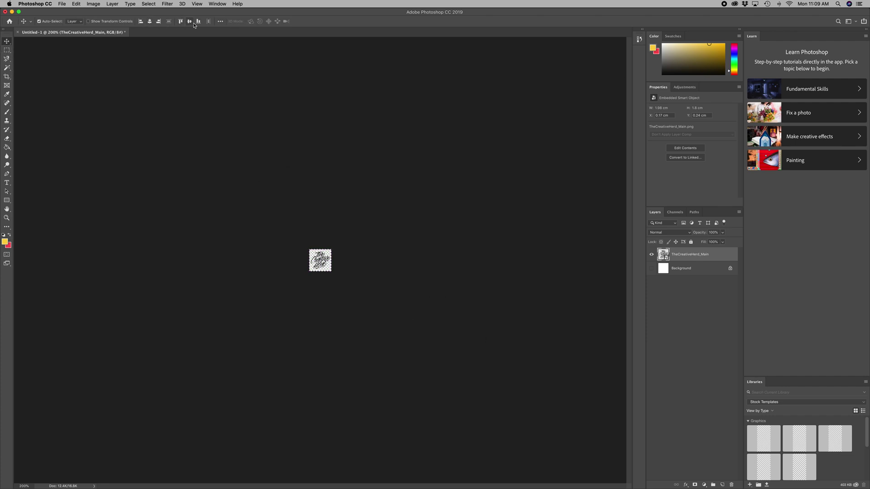
Step: Save the canvas as PNG named THC_Logo_65x65 with the Smallest file size option
key("m")
key("v")
left_click(62, 3)
left_click(91, 76)
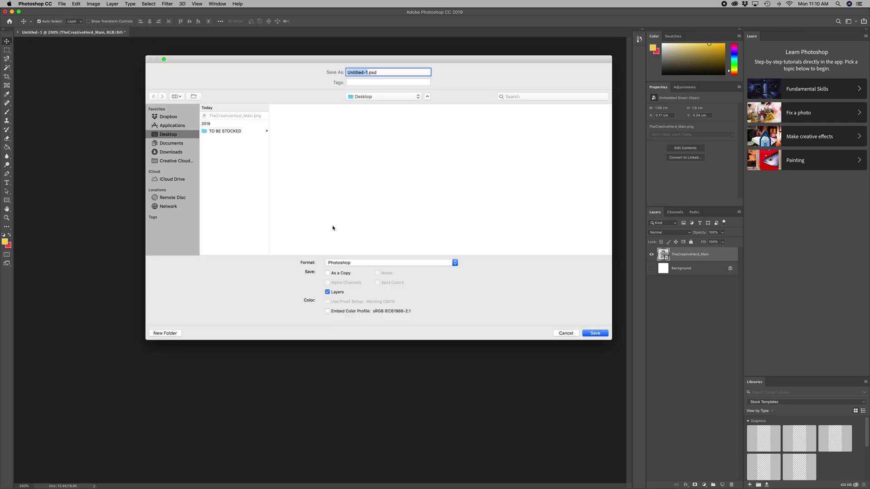
left_click(357, 263)
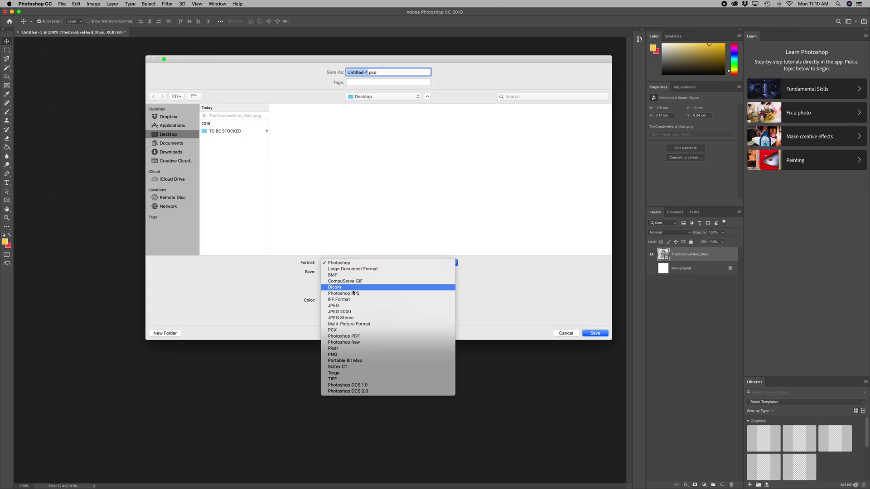
left_click(343, 355)
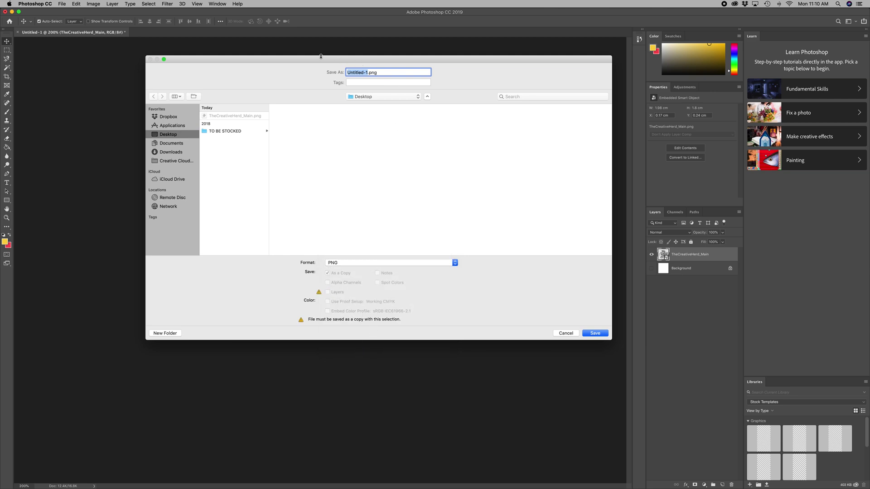
type("THC_Logo_65x65")
key("Return")
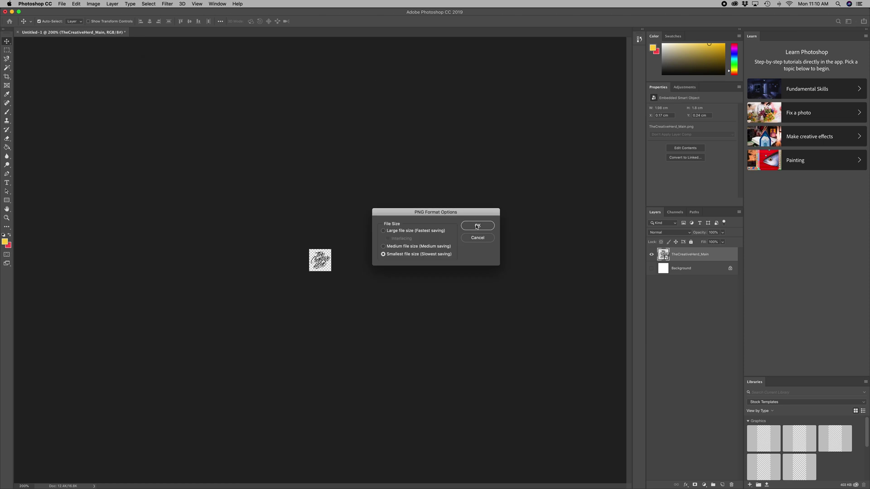
left_click(477, 225)
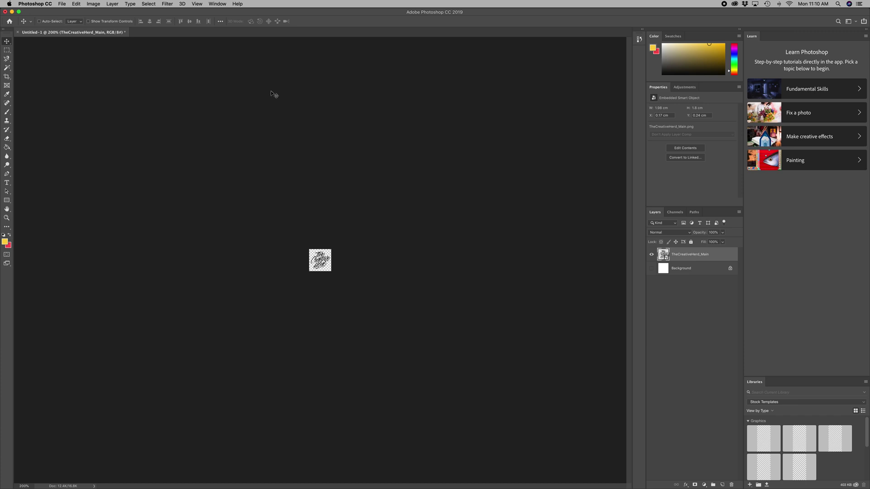
Step: Hide Photoshop, close the Desktop window, and move THC_Logo_65x65.png to the desktop's middle
key("super+h")
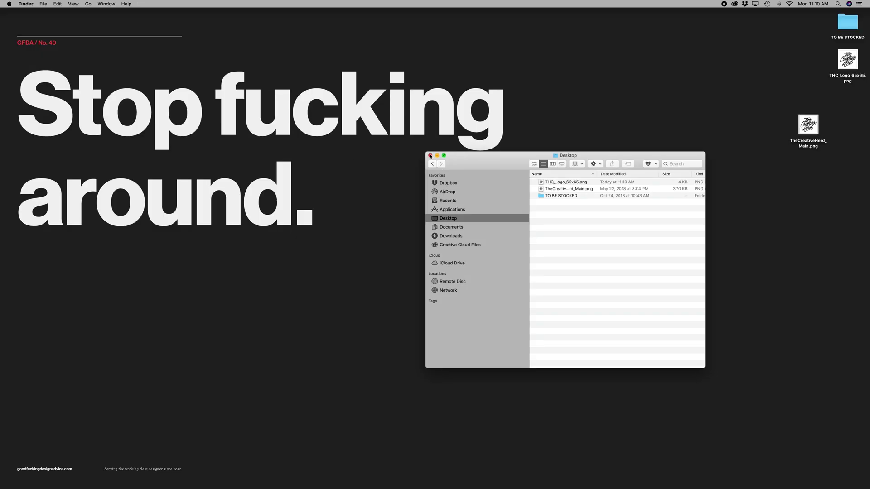
left_click(431, 156)
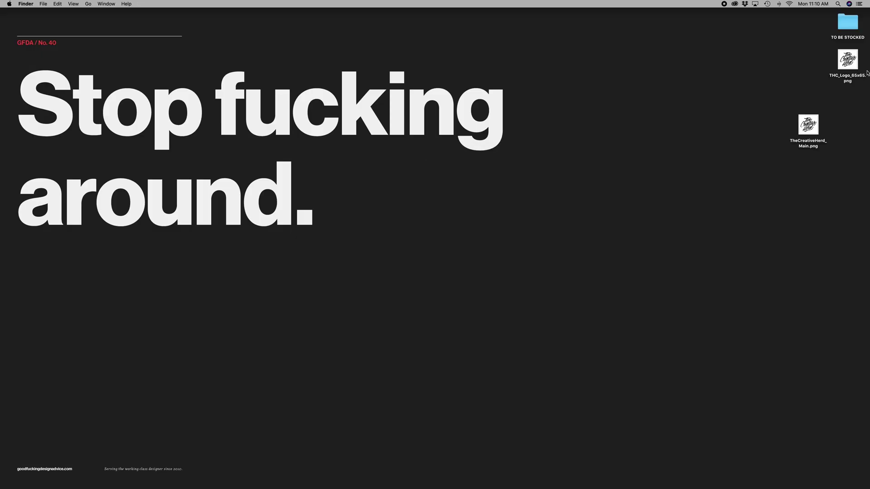
left_click_drag(851, 67, 596, 209)
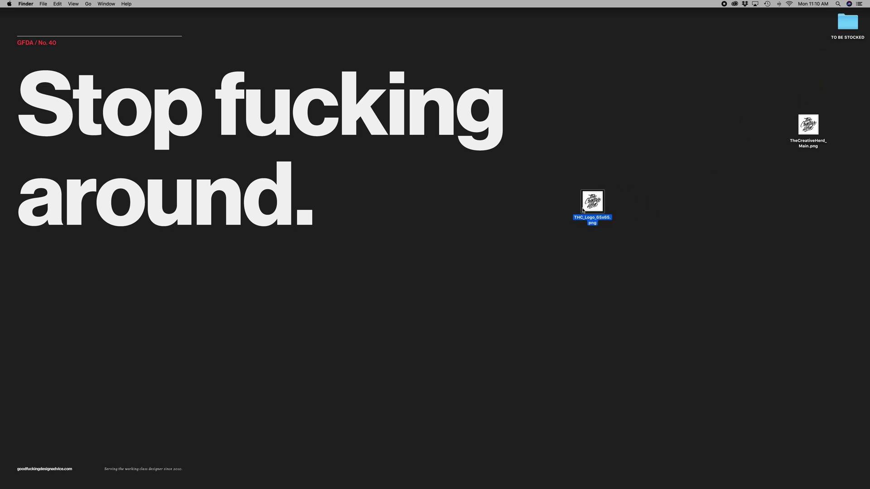
left_click_drag(556, 174, 660, 239)
left_click_drag(592, 202, 622, 229)
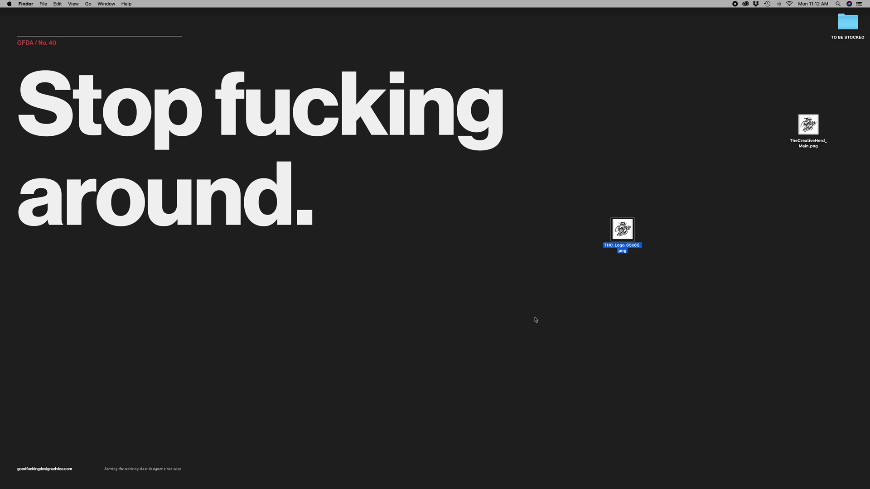
key("super+Tab")
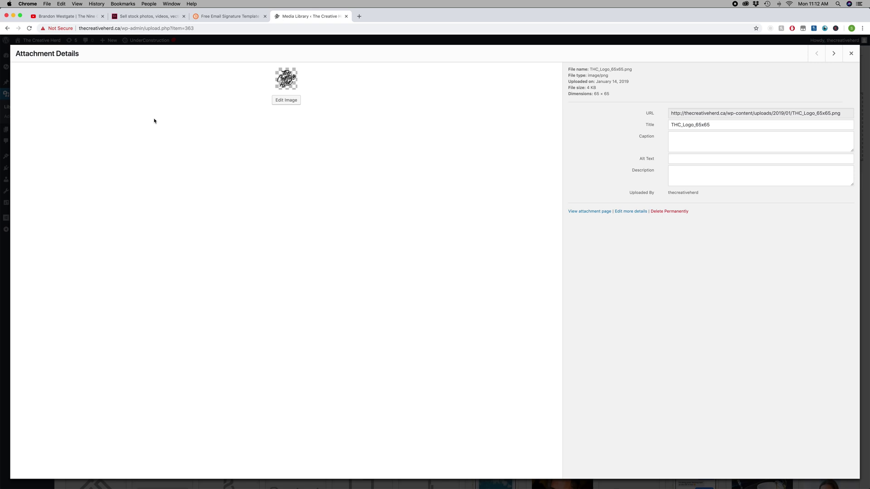
Step: Copy the uploaded logo's file URL from WordPress Attachment Details
left_click_drag(696, 113, 819, 112)
key("super+a")
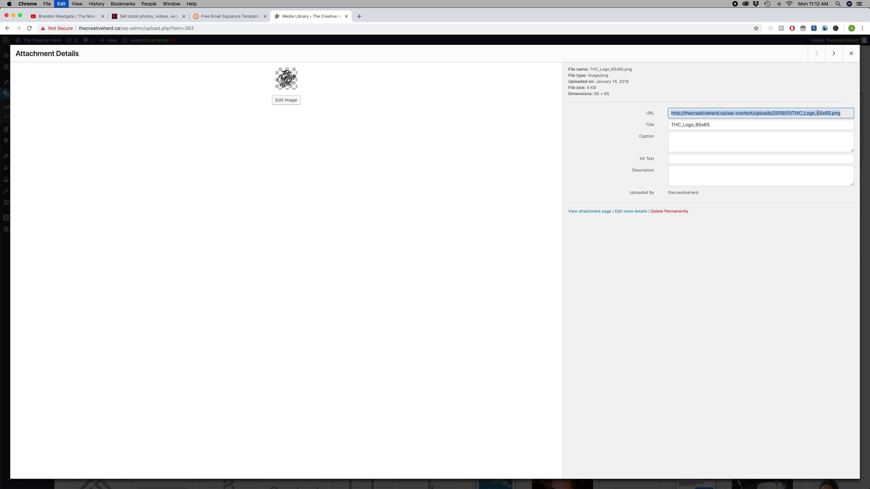
key("super+c")
Step: In the Exclaimer signature generator, enter the name The Creative Herd
left_click(249, 20)
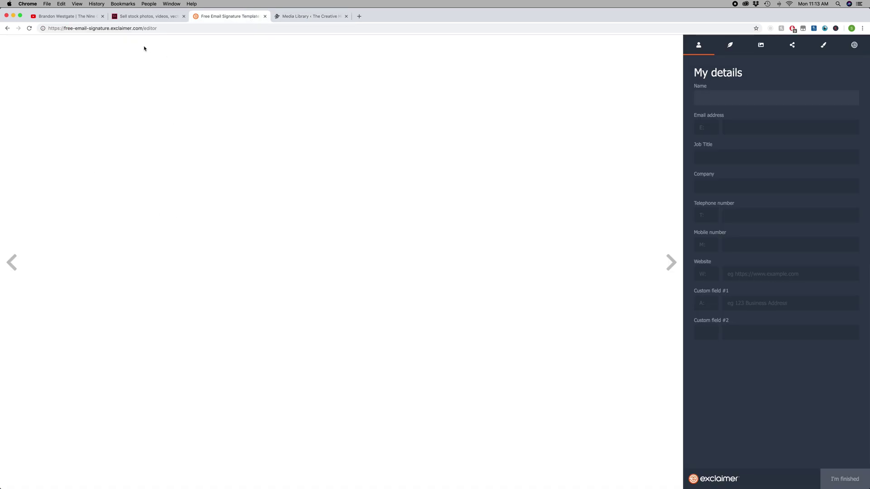
left_click(179, 28)
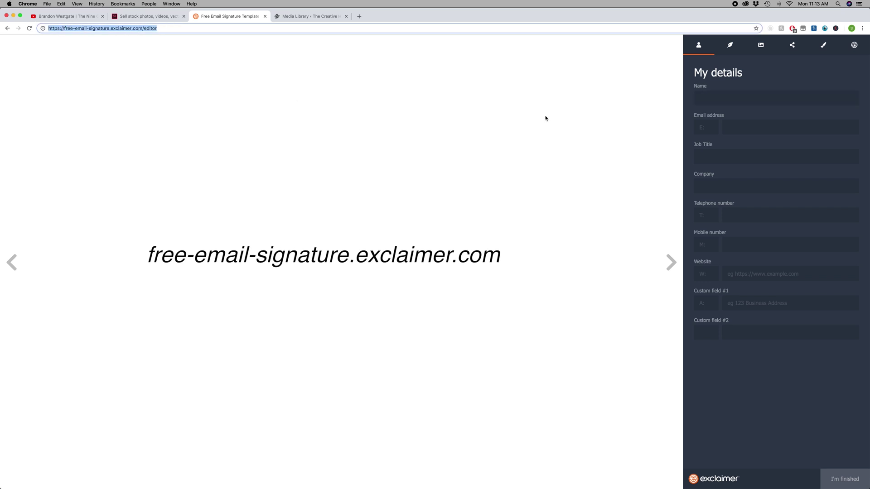
left_click(707, 97)
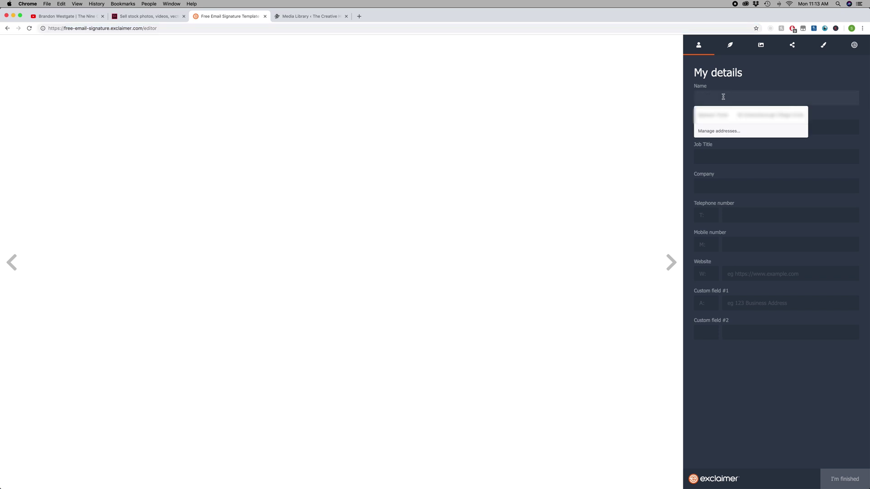
type("The Creative Herd")
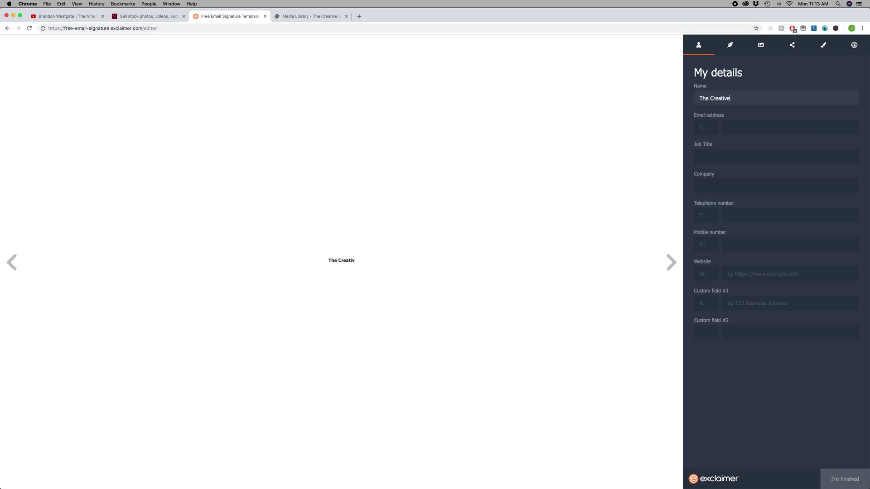
Step: Fill in the contact e-mail, tagline A Podcast For Creatives and website thecreativeherd.ca
left_click(745, 123)
type("h")
key("Down")
key("Return")
key("Tab")
type("A Podcast For Creatives")
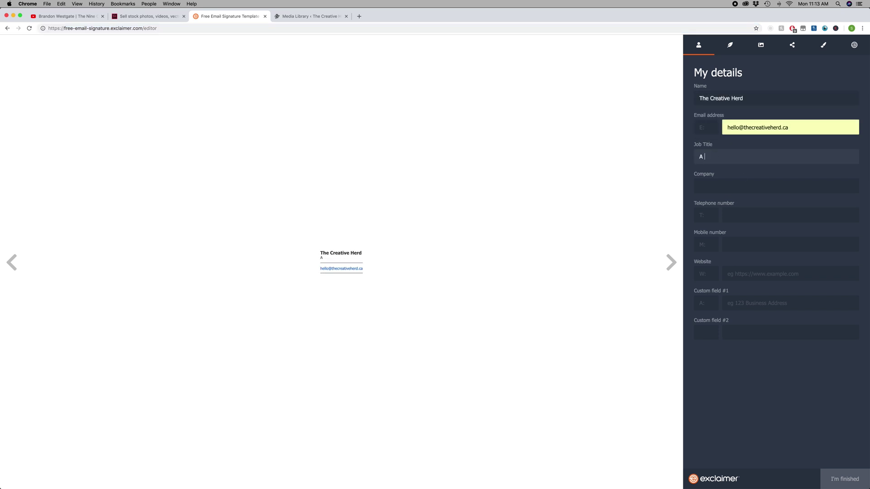
left_click(750, 274)
key("Down")
key("Return")
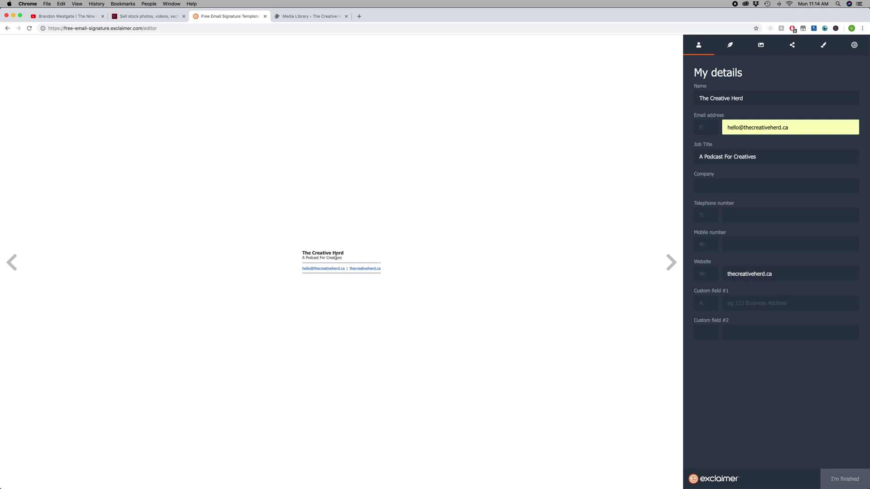
left_click(731, 45)
Step: In the Branding tab, paste the THC_Logo_65x65.png URL into Link to image
left_click(737, 48)
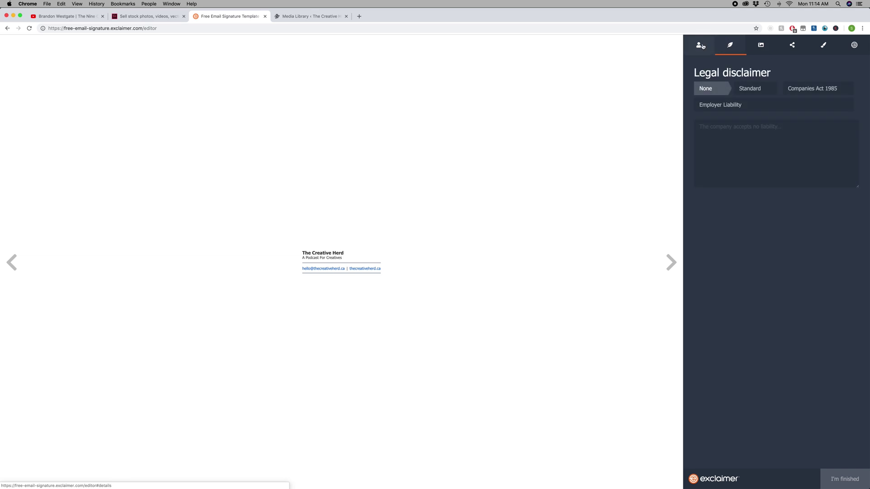
left_click(760, 47)
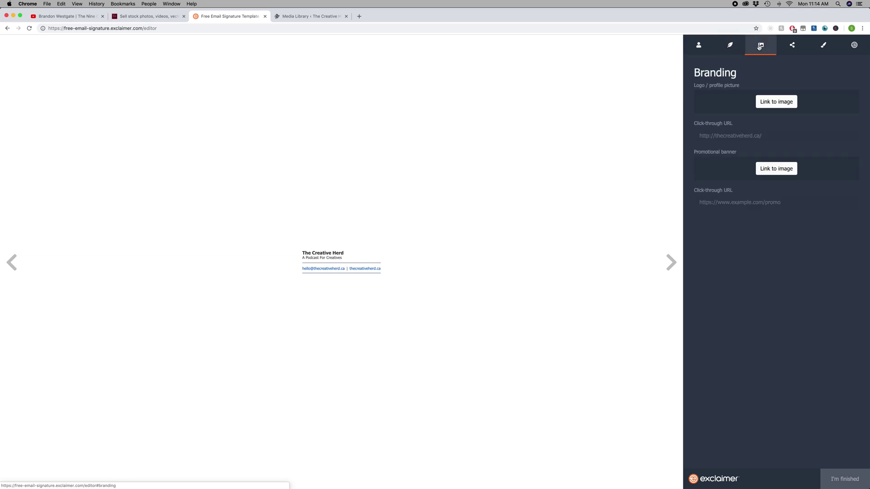
left_click(315, 17)
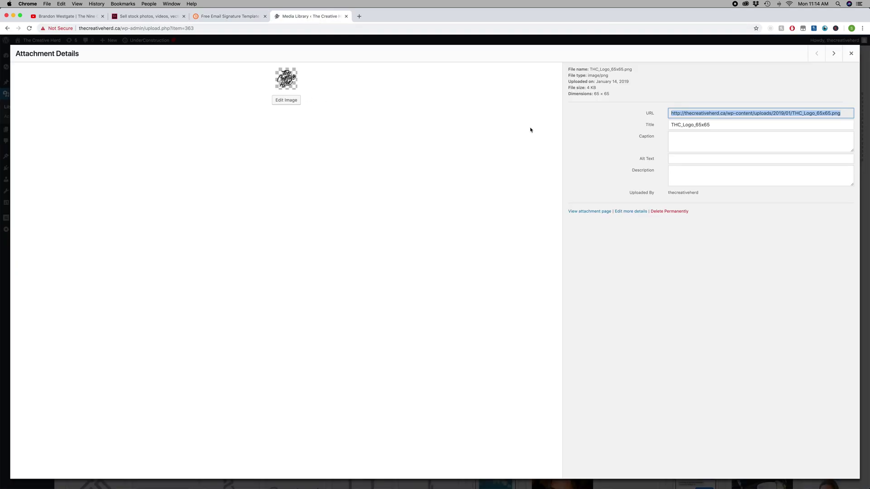
left_click(230, 17)
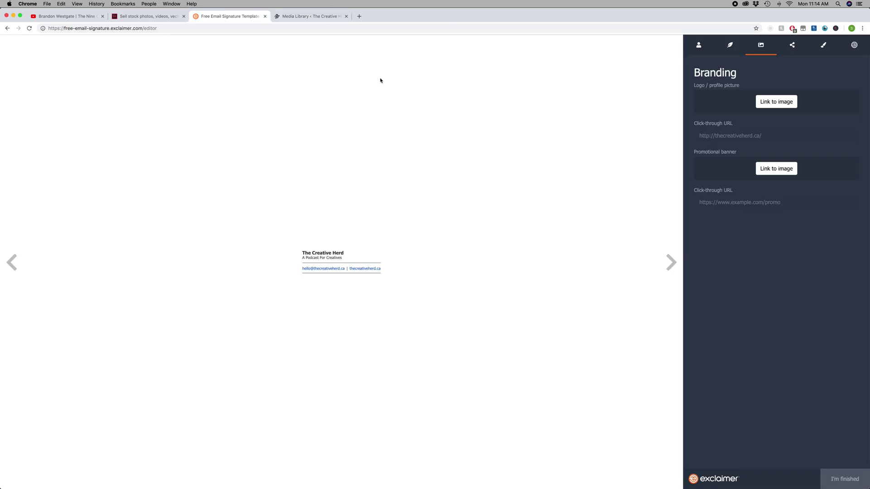
left_click(775, 99)
key("super+v")
left_click_drag(832, 100, 847, 101)
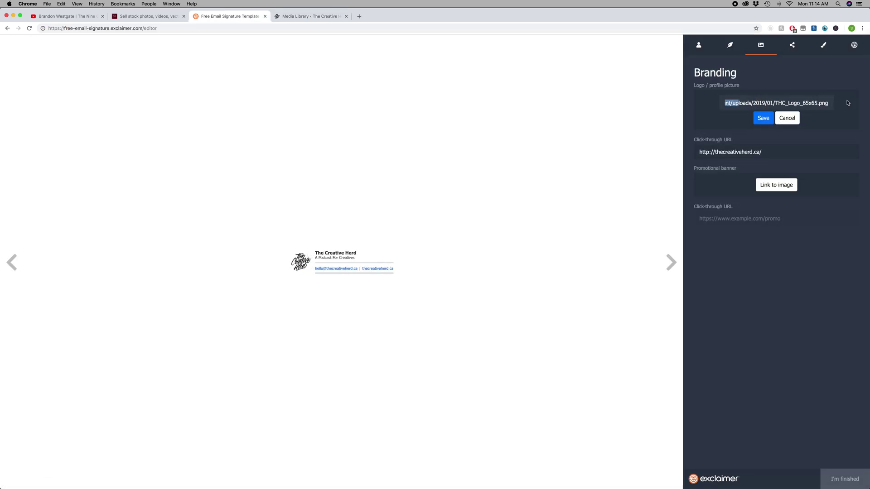
left_click(816, 101)
Step: Test that the signature logo links to thecreativeherd.ca, then close the extra tabs
right_click(302, 268)
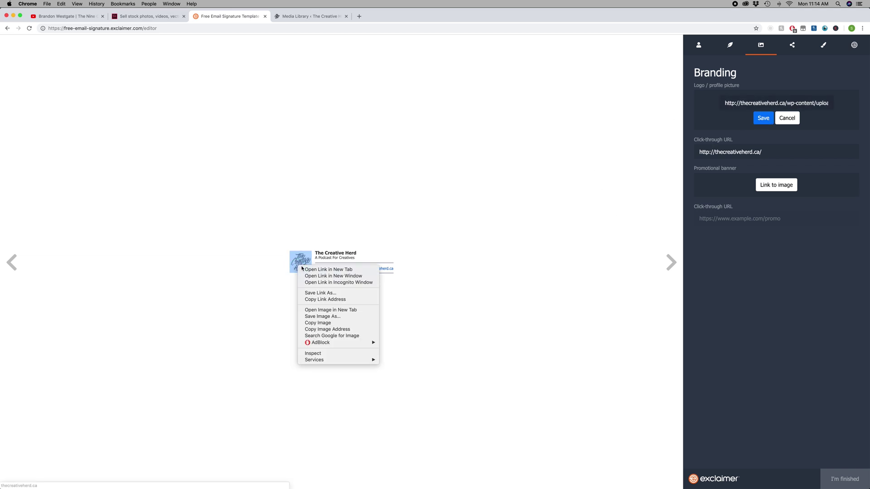
left_click(303, 269)
left_click(323, 17)
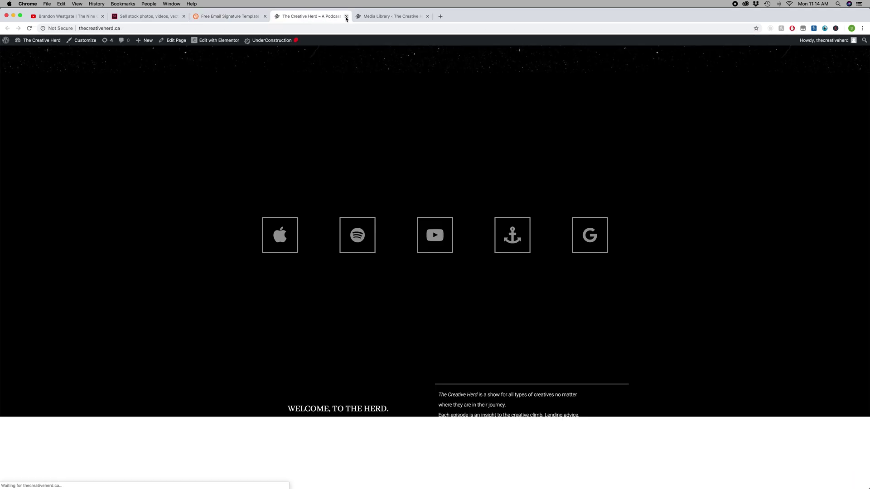
left_click(346, 17)
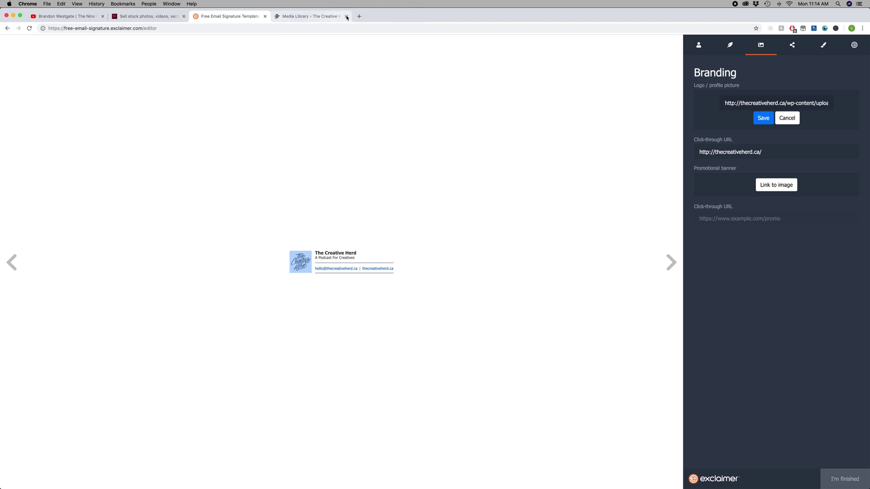
left_click(346, 18)
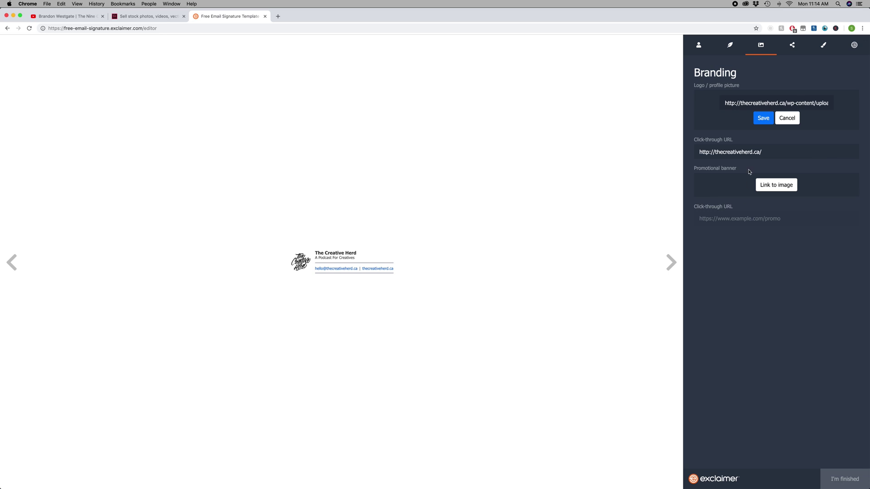
Step: In the Customize tab, set the signature font to Helvetica and nudge the font scale slightly smaller
left_click(821, 47)
left_click(711, 98)
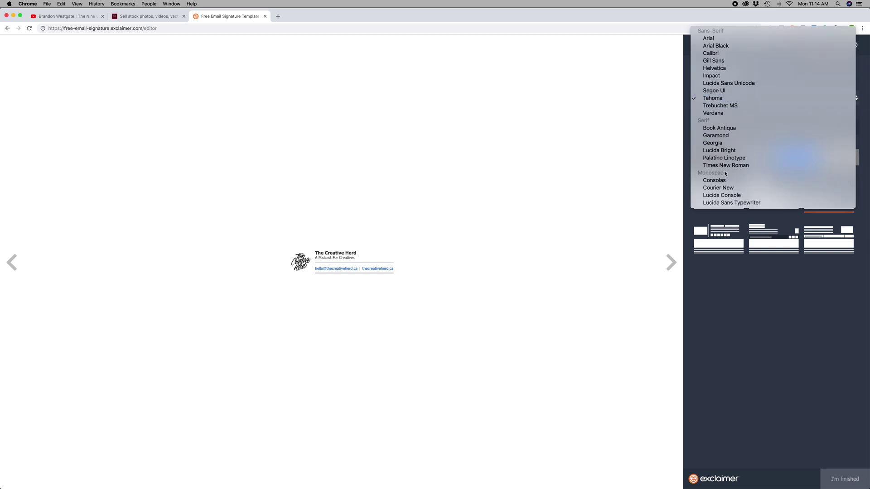
left_click(717, 70)
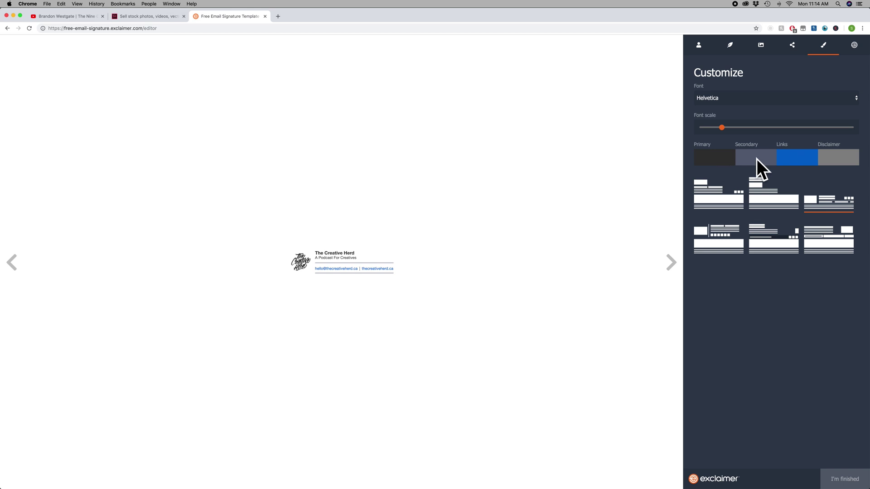
mouse_move(723, 128)
left_mouse_down()
mouse_move(731, 129)
mouse_move(713, 130)
left_mouse_up()
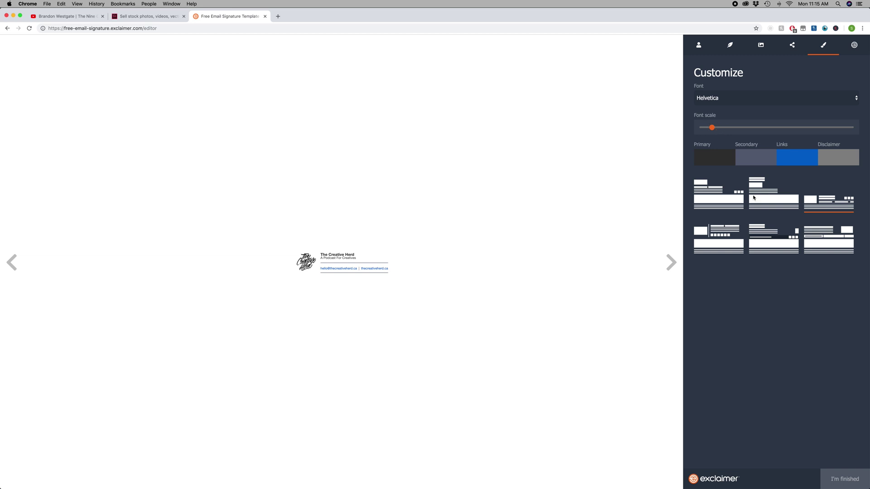
Step: Try all six layout thumbnails, then settle on the third, logo-beside-text layout
left_click(726, 199)
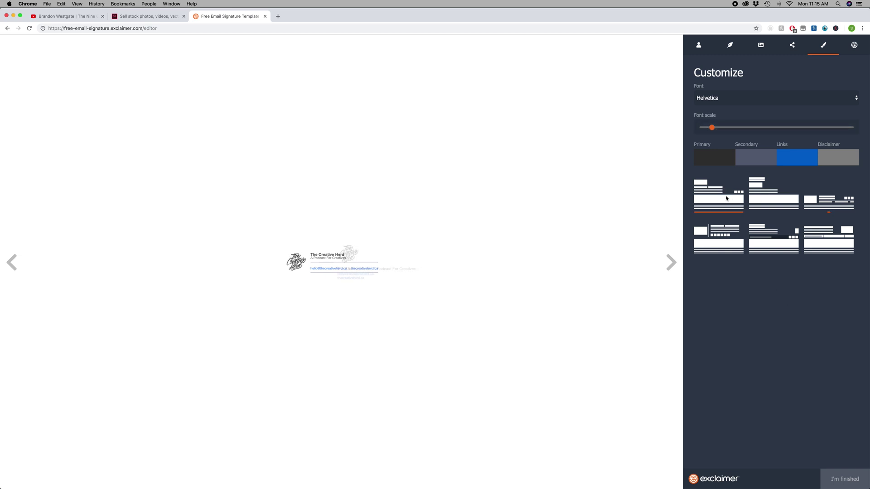
left_click(765, 199)
left_click(826, 206)
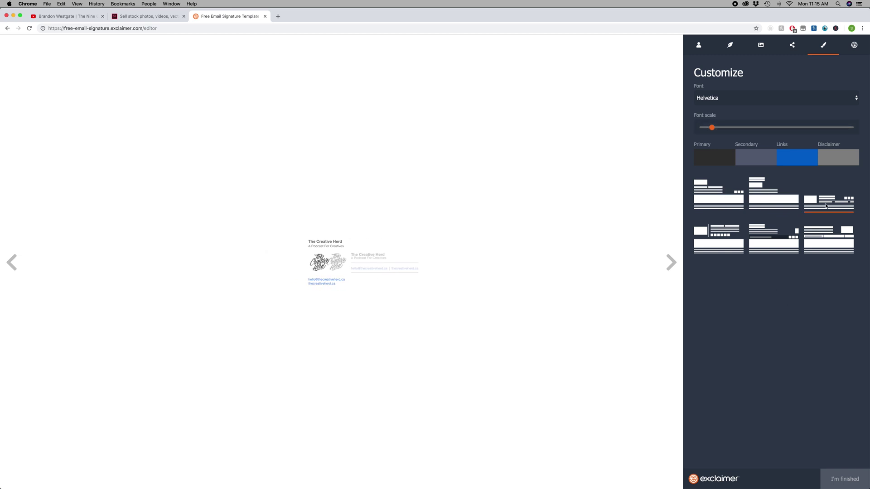
left_click(717, 249)
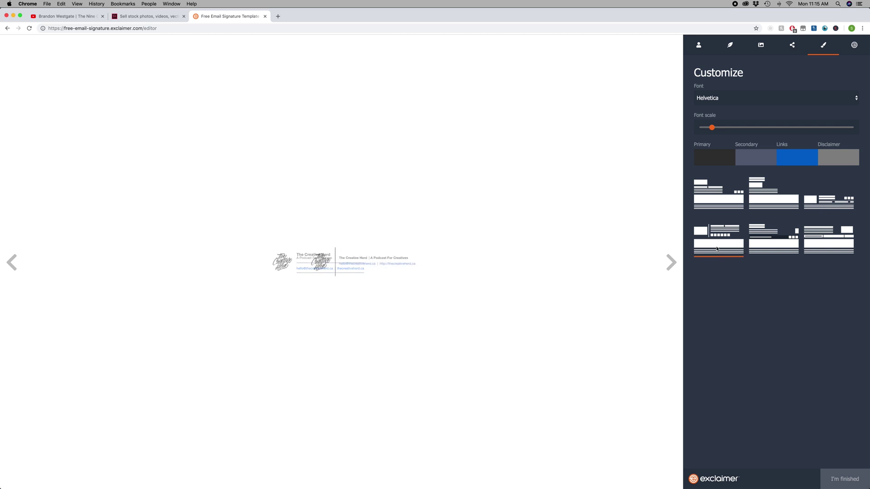
left_click(763, 245)
left_click(834, 241)
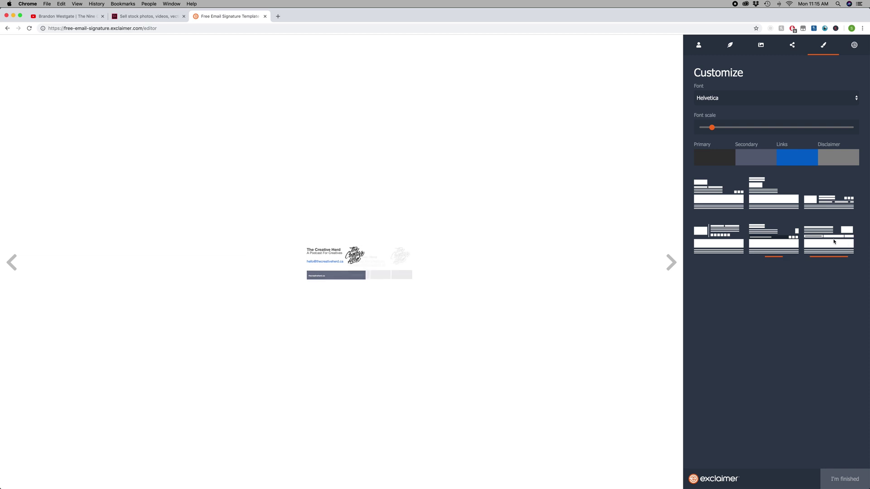
left_click(824, 209)
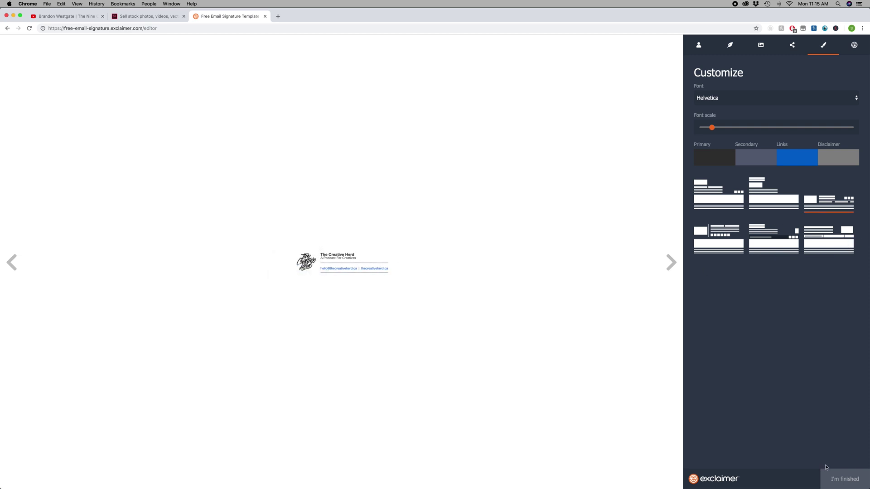
Step: Finish the signature with I'm finished and choose the Manual install option
left_click(843, 479)
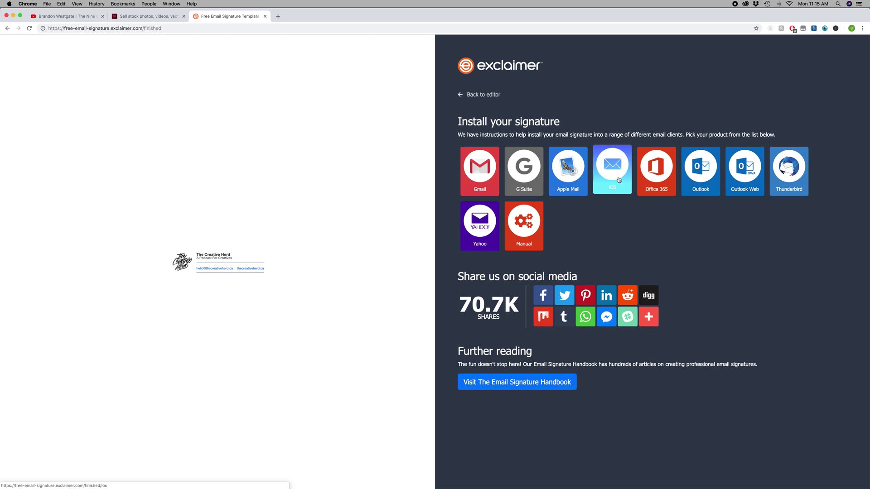
mouse_move(863, 117)
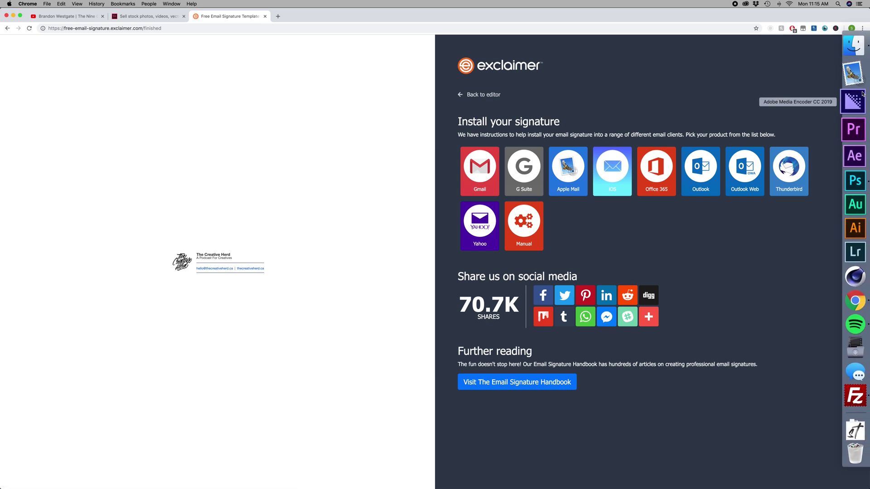
left_click(523, 223)
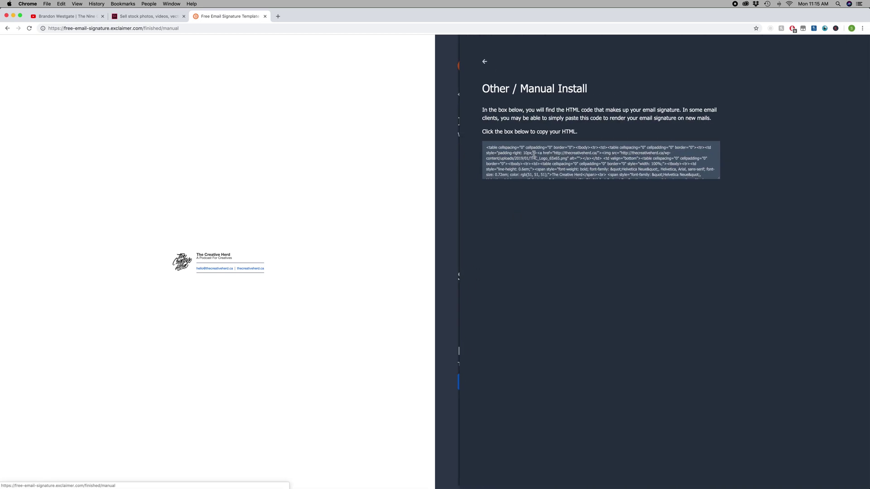
Step: Enlarge the HTML box, copy the full signature code, and hide Chrome
left_click_drag(719, 179, 757, 238)
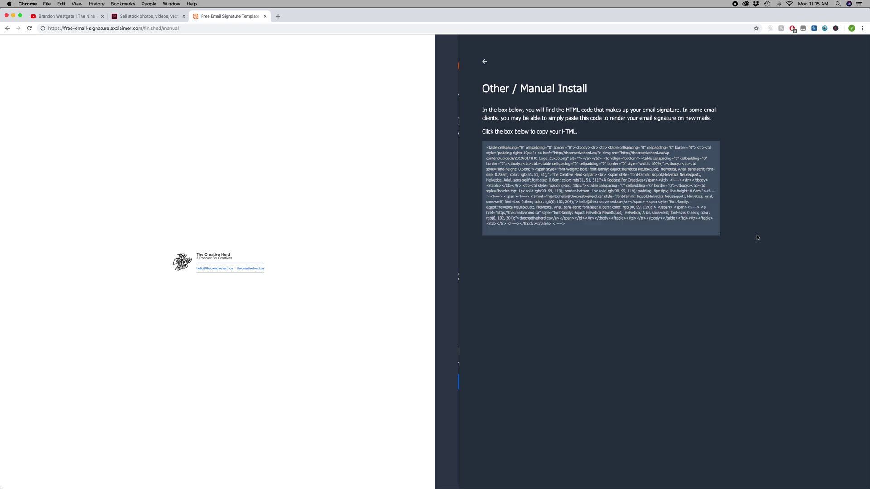
left_click(587, 226)
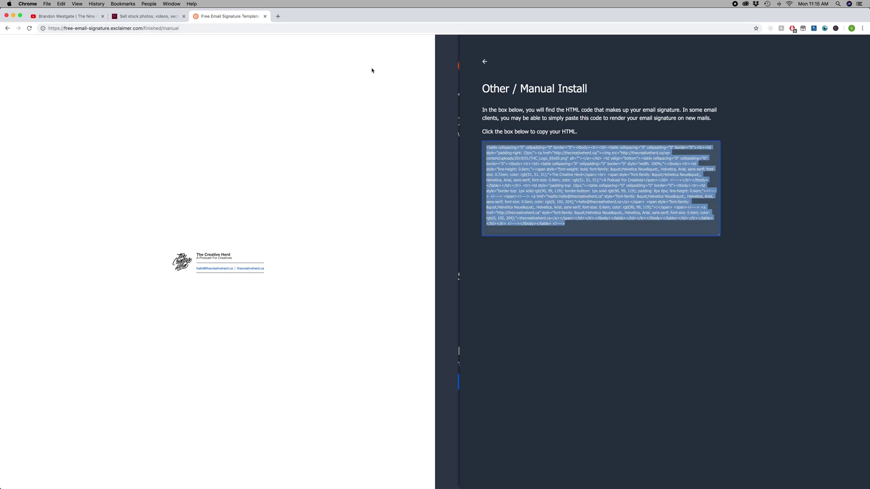
key("super+h")
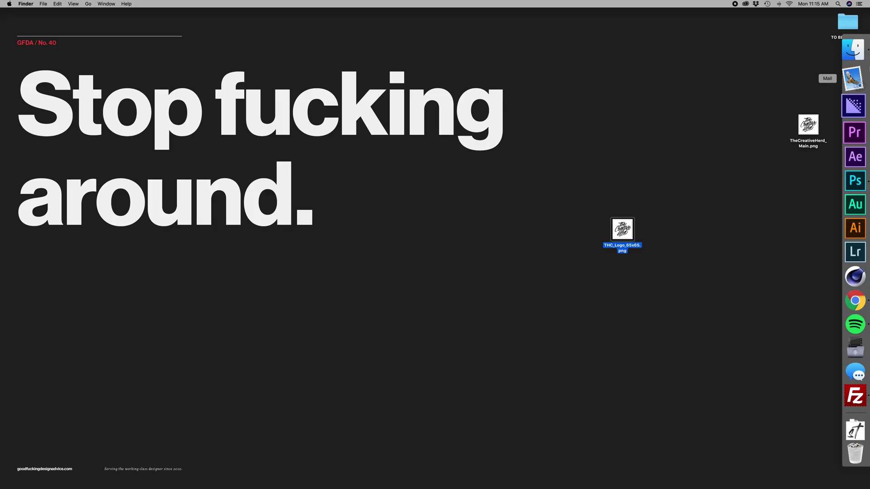
Step: In a new, enlarged Finder window, go to the hidden user Library › Mail folder in column view
left_click(859, 52)
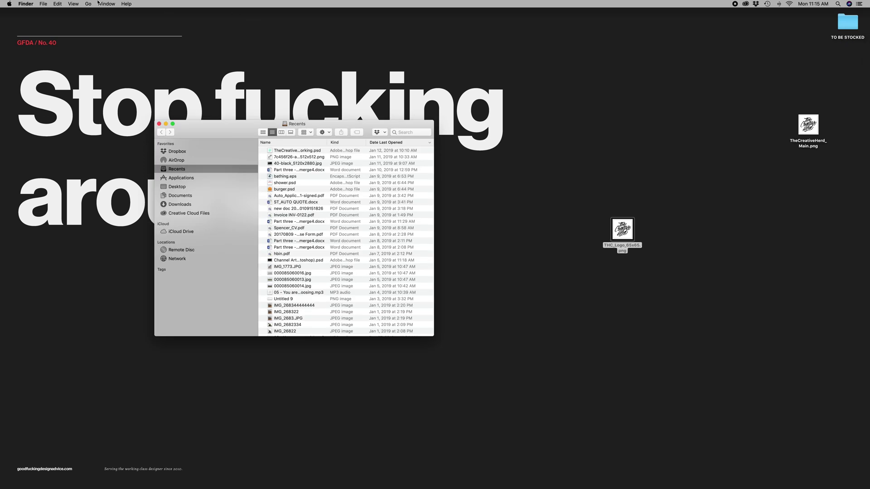
left_click(88, 4)
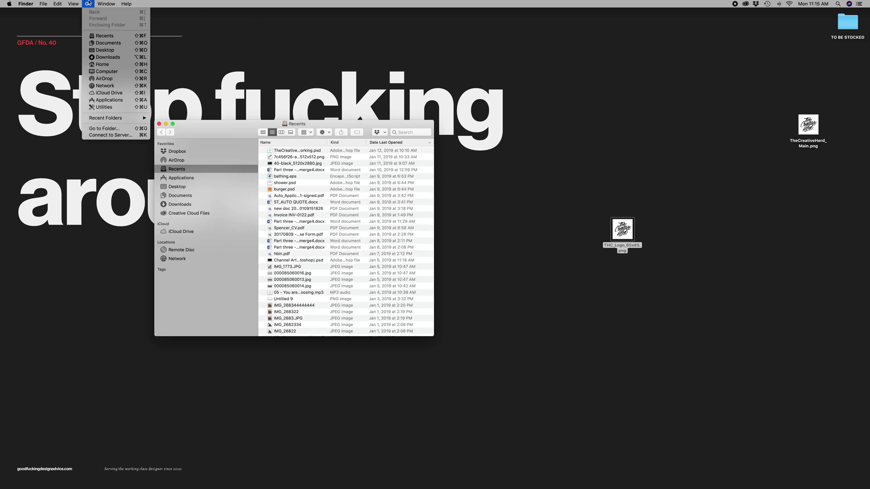
key("alt")
left_click(116, 72)
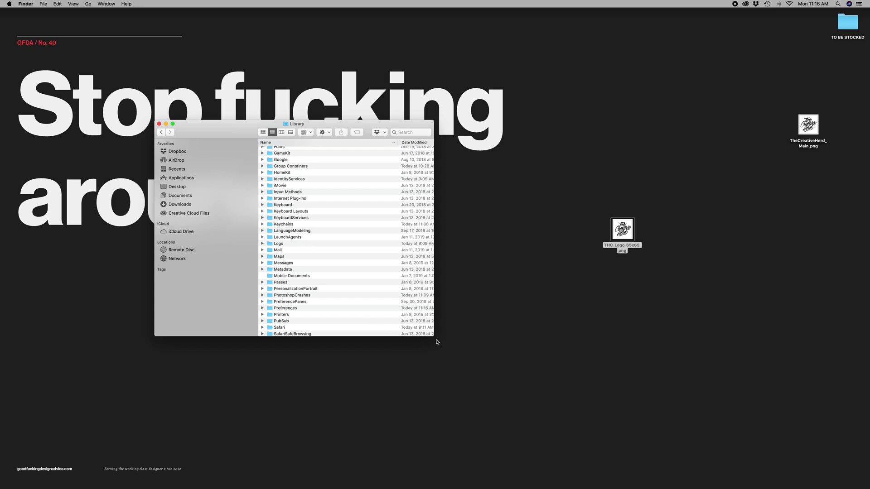
left_click_drag(434, 336, 533, 423)
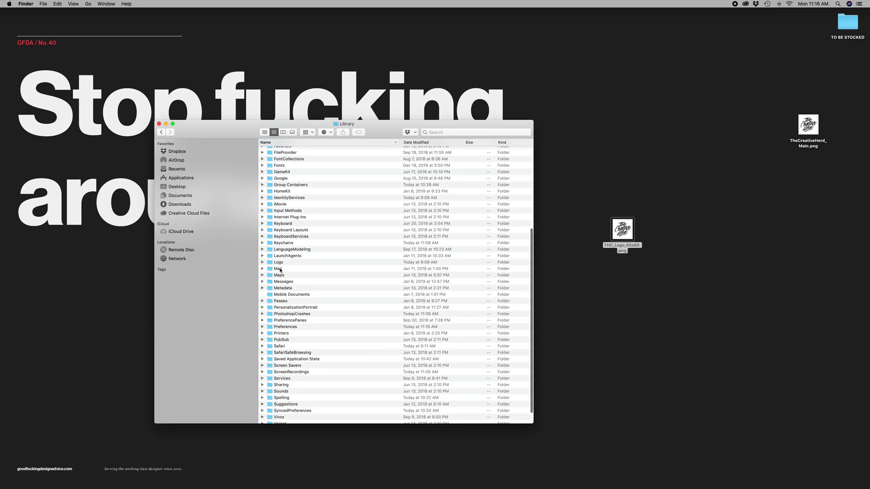
double_click(280, 269)
left_click_drag(281, 128, 282, 128)
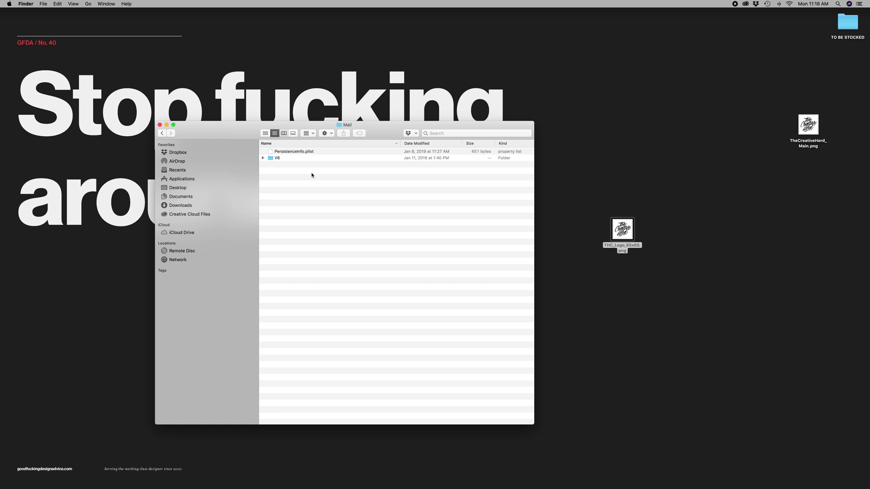
key("super+3")
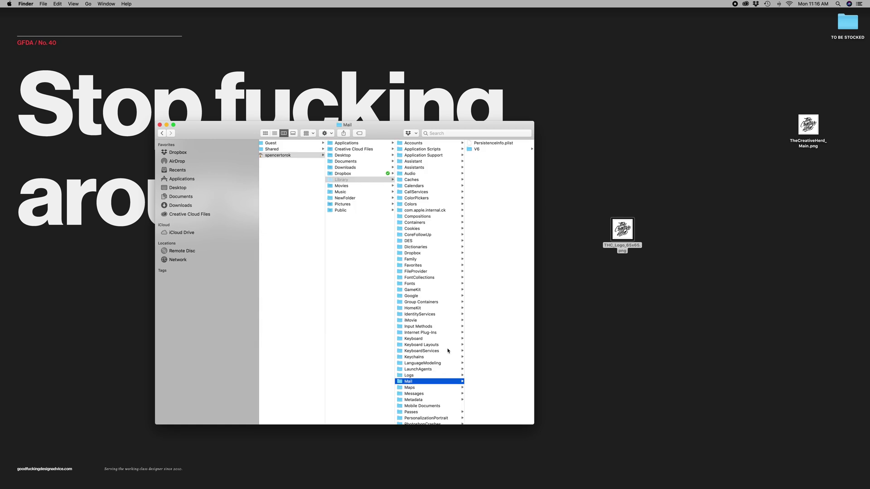
Step: Open V6 › MailData › Signatures as a list and select the newest .mailsignature file
scroll(448, 350, "down", 3)
left_click(477, 149)
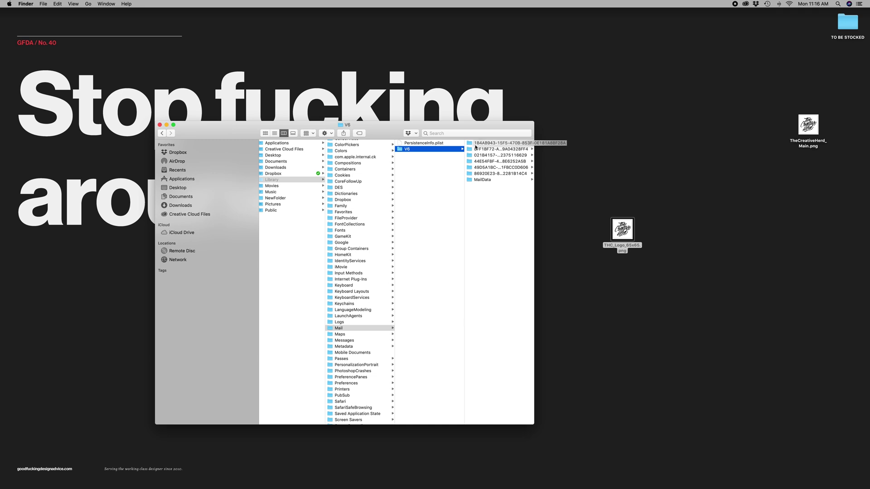
left_click(490, 180)
left_click(483, 218)
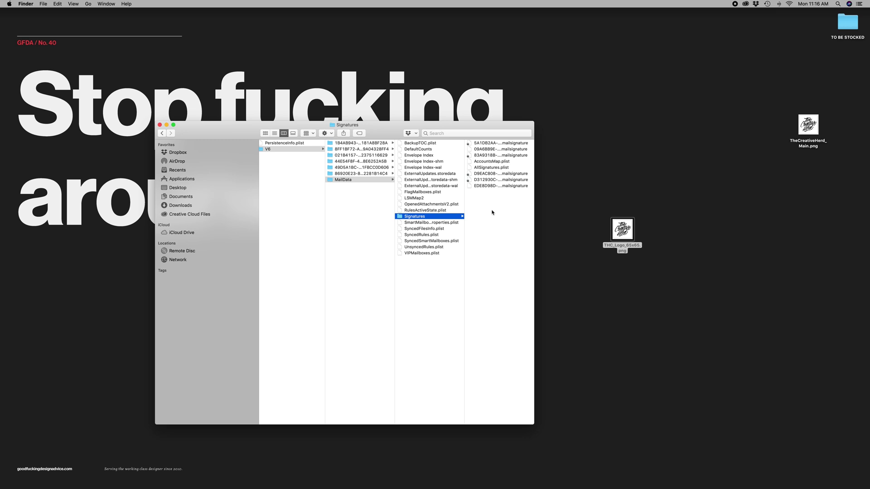
left_click_drag(539, 202, 731, 191)
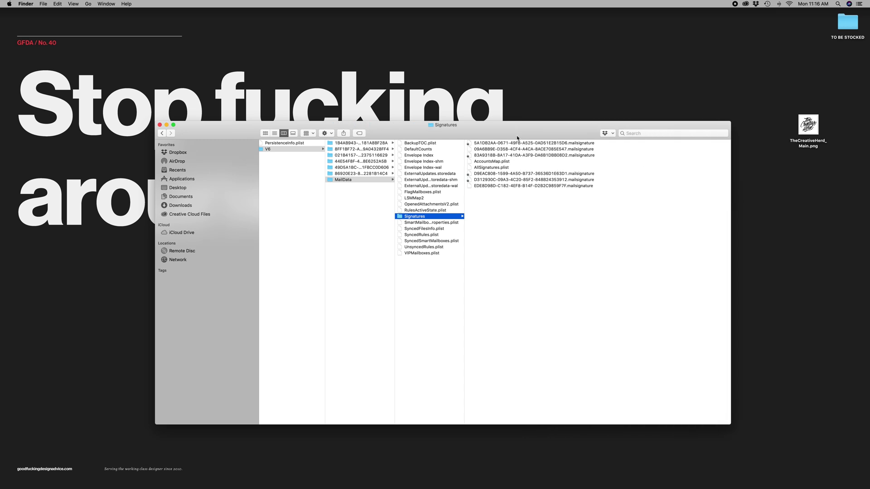
left_click_drag(521, 133, 459, 95)
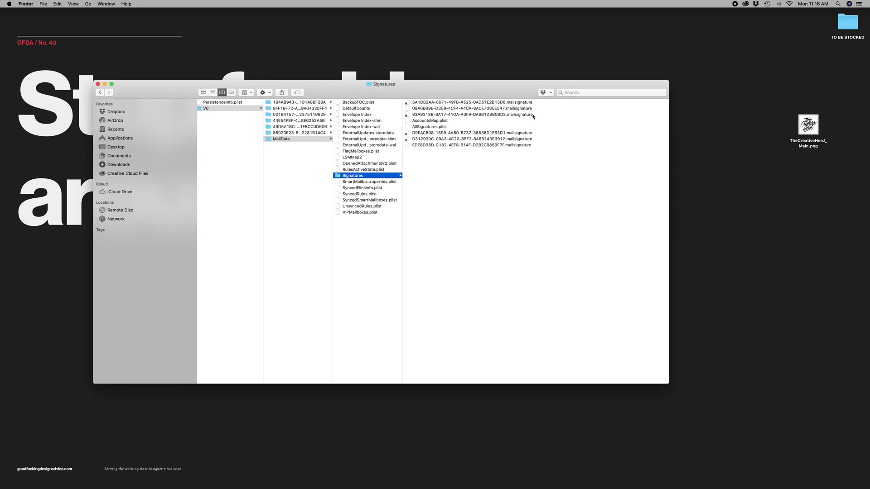
left_click(212, 92)
left_click(562, 112)
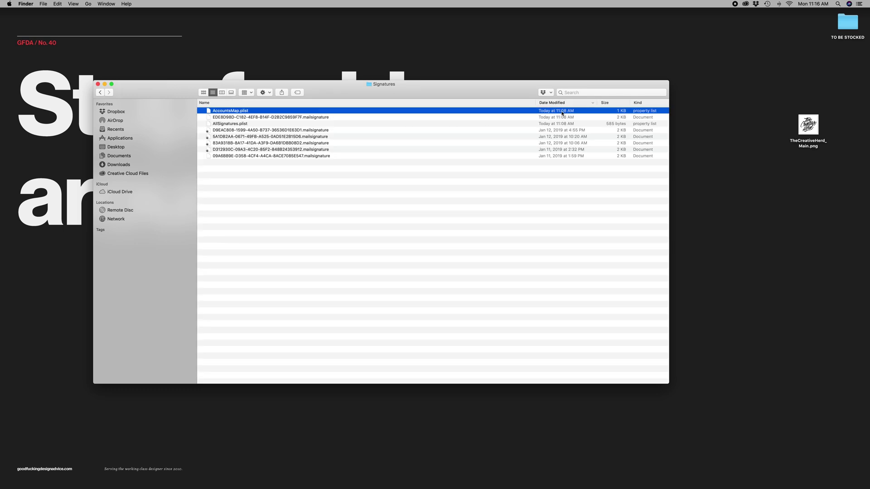
left_click(224, 118)
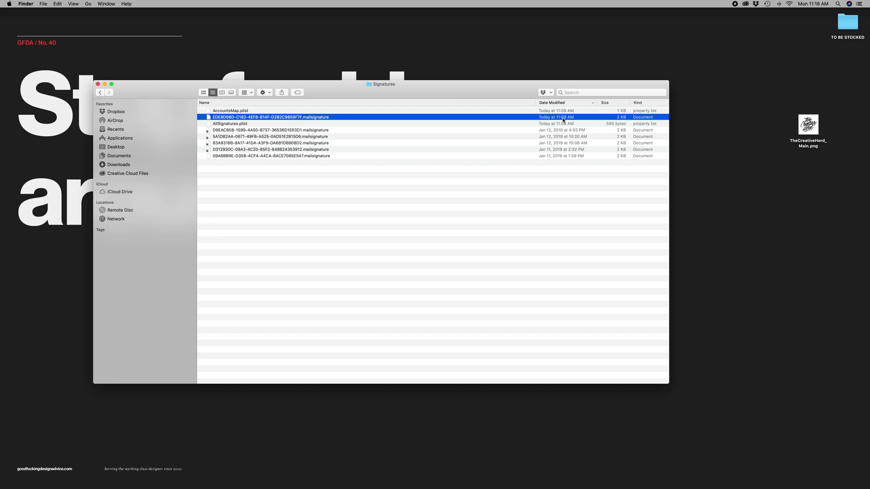
Step: Open the newest .mailsignature file with TextEdit
right_click(265, 119)
mouse_move(399, 128)
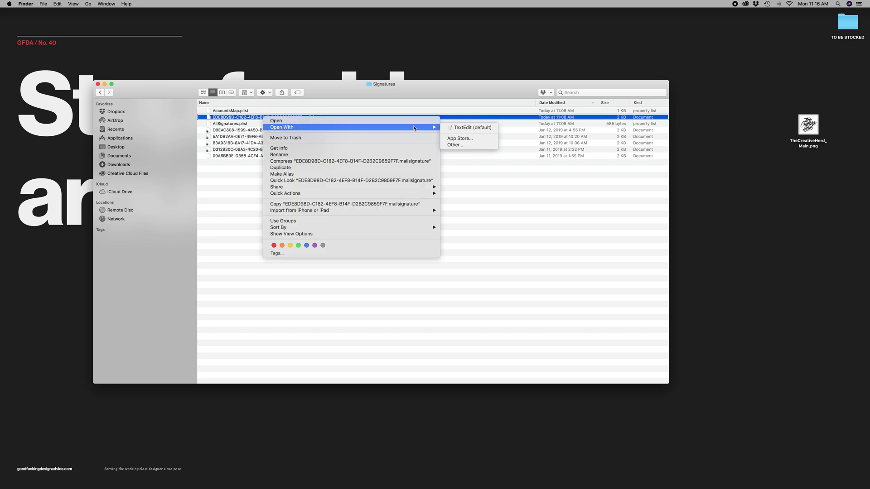
left_click(471, 129)
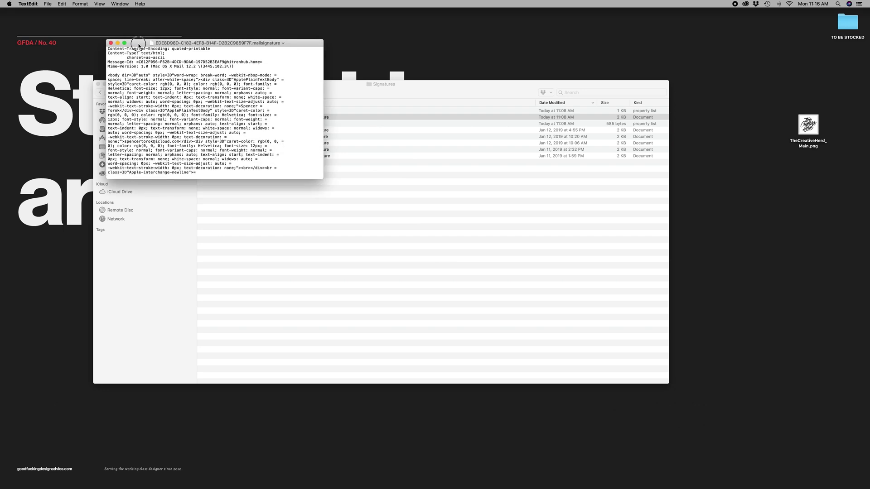
Step: Check TextEdit's Open and Save preferences, then enlarge the document window
left_click(27, 4)
left_click(38, 22)
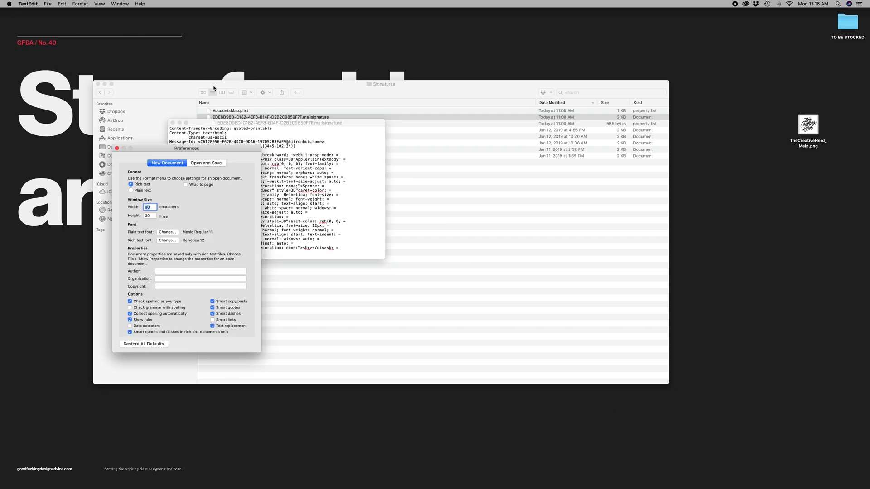
left_click(206, 163)
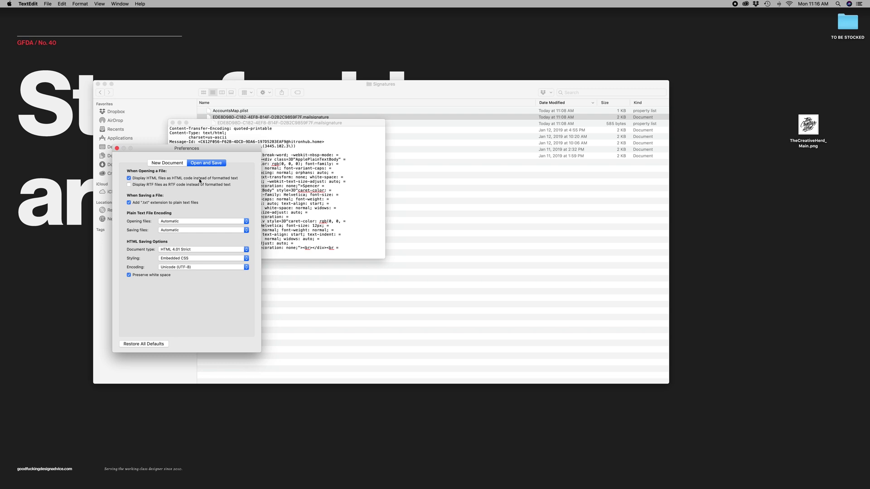
left_click(117, 148)
left_click_drag(391, 263, 508, 341)
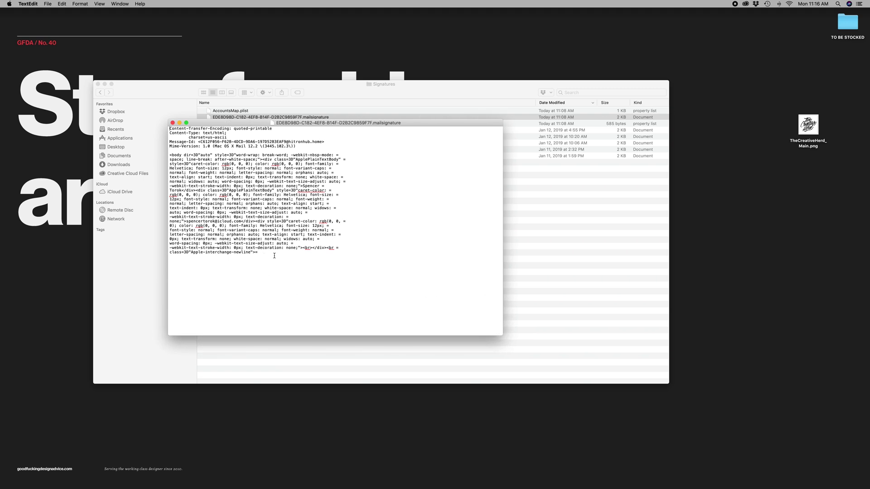
Step: Replace the file's old body HTML with the pasted Exclaimer signature code
left_click_drag(284, 257, 169, 154)
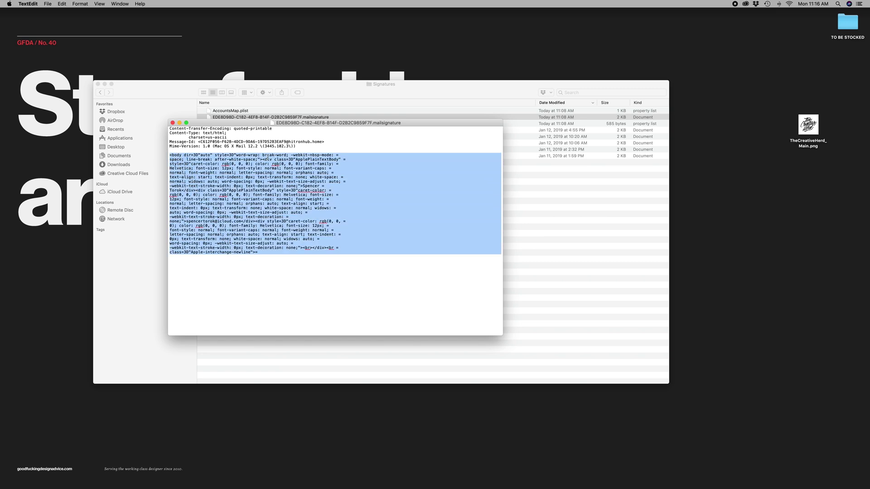
key("BackSpace")
key("super+v")
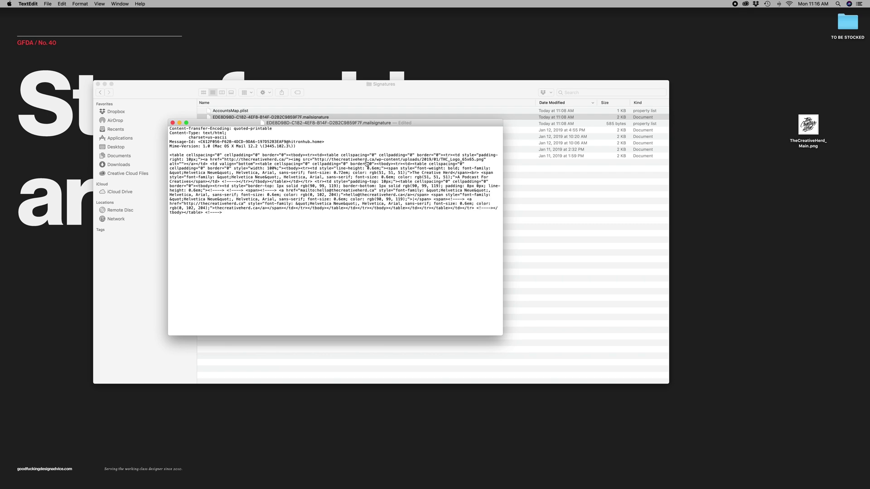
key("super+Tab")
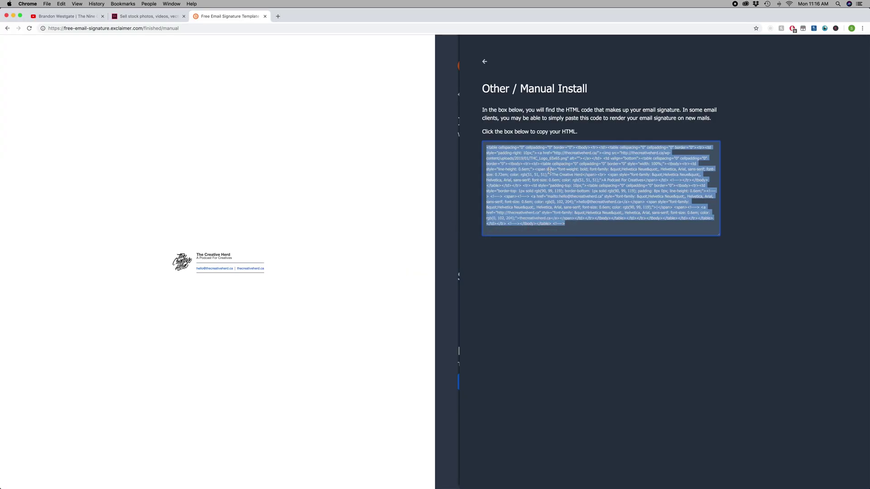
key("super+Tab")
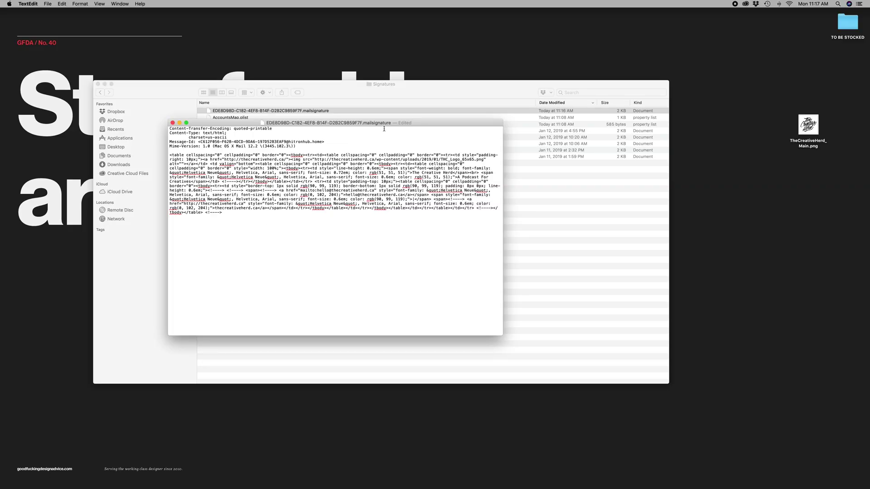
Step: Lock the signature file from the title menu and close the document
left_click(410, 123)
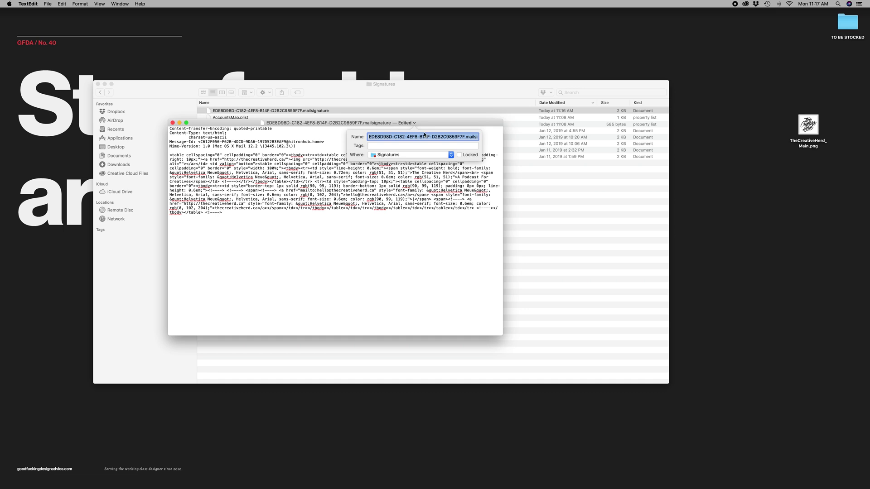
left_click(460, 155)
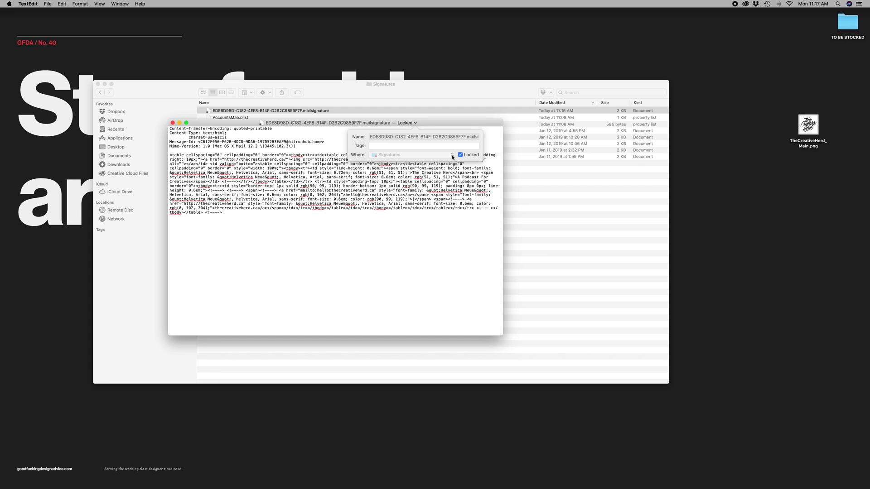
left_click(173, 123)
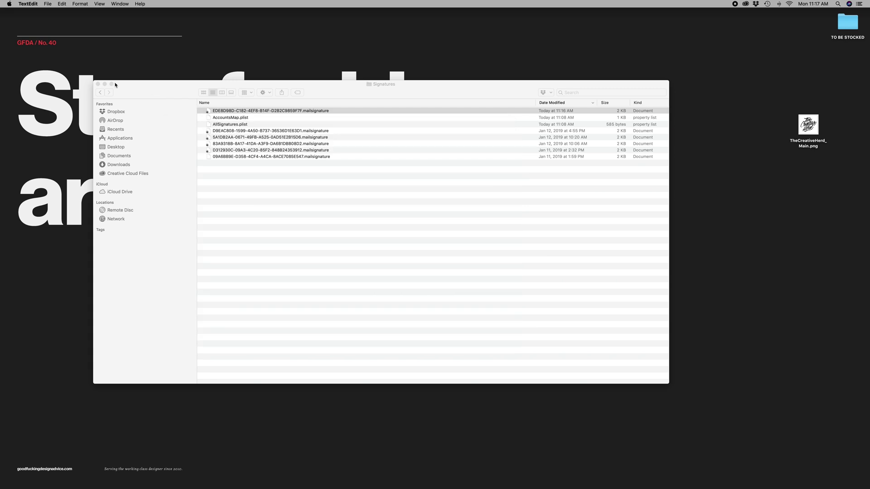
Step: Close the Signatures window and compose a message from The Creative Herd with the THC_Sig signature
left_click(98, 84)
left_click(527, 256)
mouse_move(863, 120)
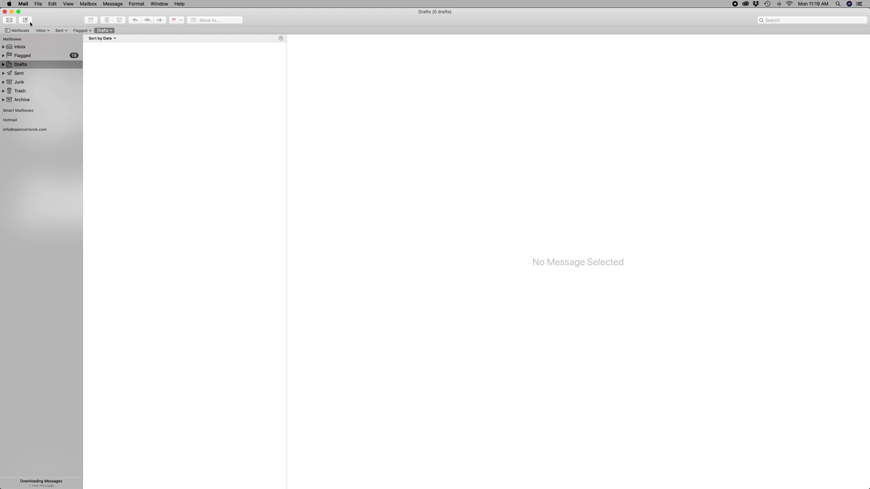
left_click(25, 19)
left_click(386, 156)
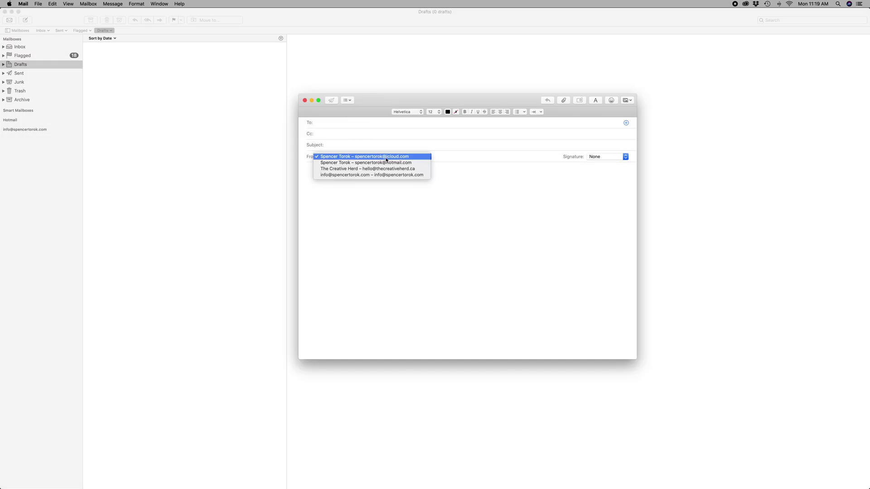
left_click(425, 170)
left_click(610, 159)
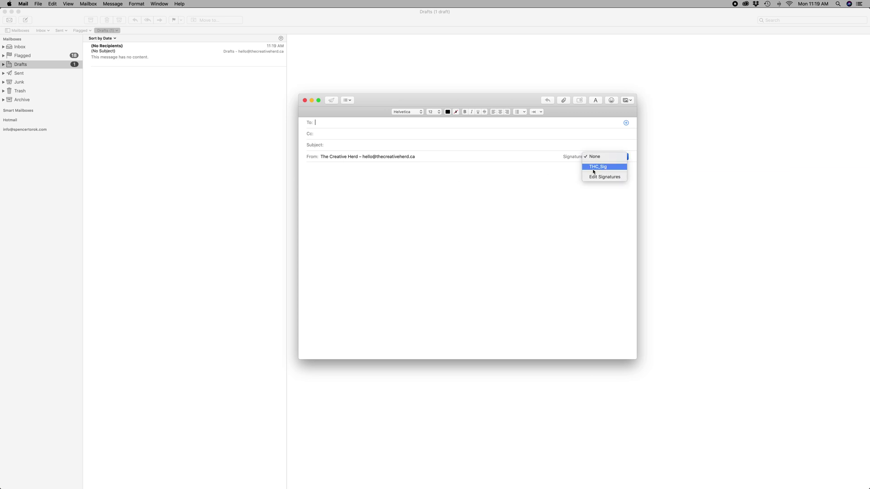
left_click(602, 166)
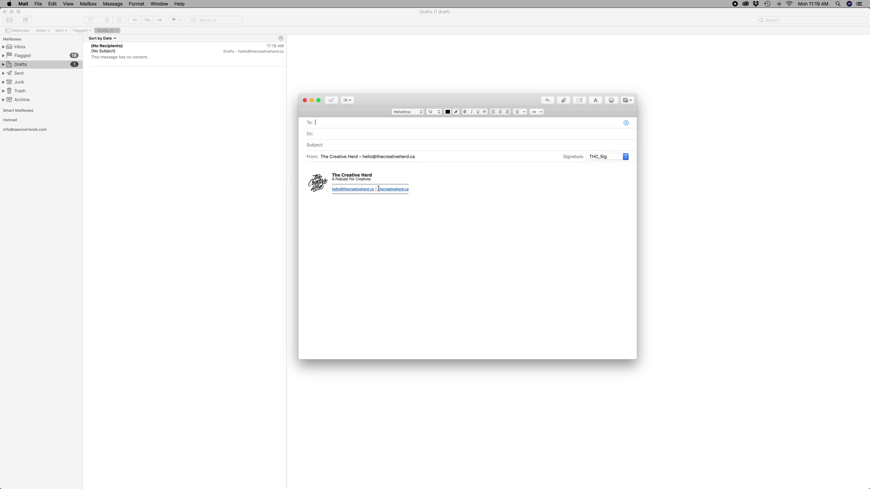
Step: Give it subject 'Test', address it to the suggested own address, and send it
left_click(342, 145)
type("Test")
left_click(347, 123)
key("Return")
left_click(361, 164)
left_click(330, 101)
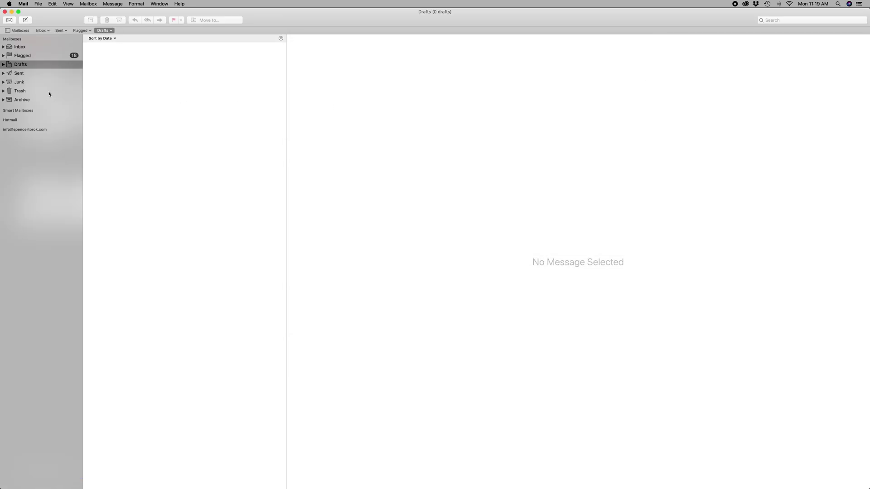
Step: Open the 'Test' message from The Creative Herd in the Inbox and inspect the logo signature
key("super+1")
left_click(154, 59)
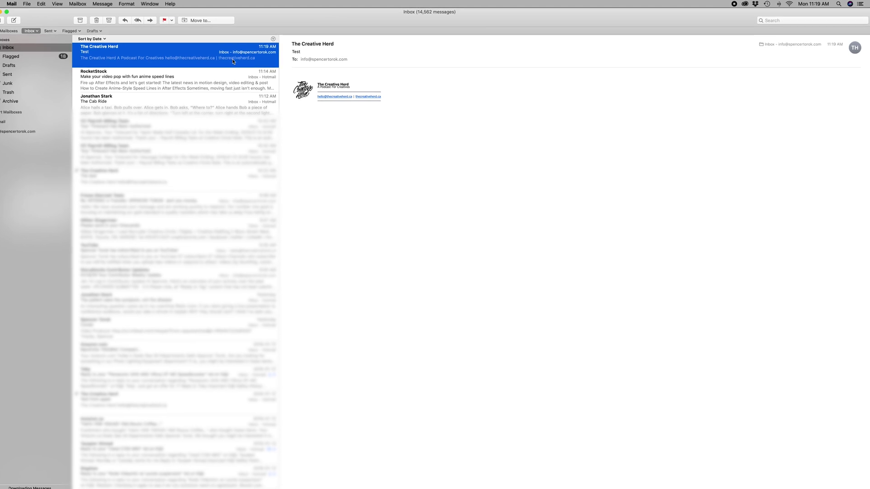
mouse_move(586, 66)
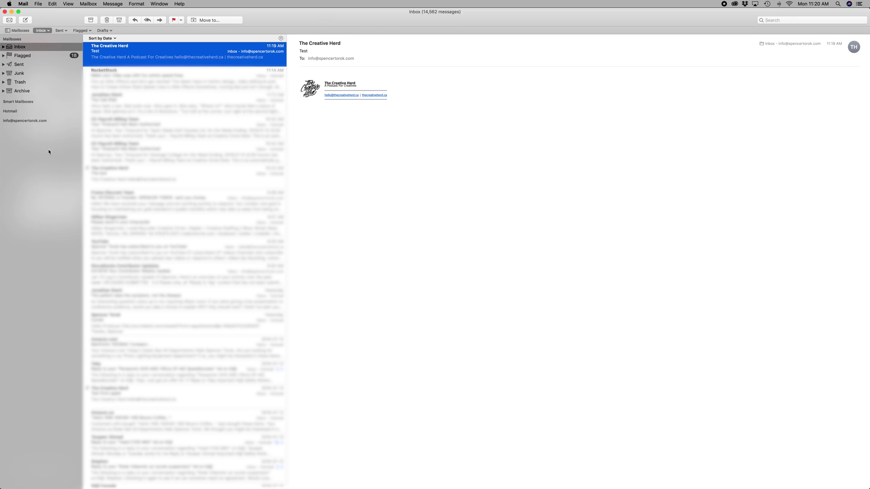
mouse_move(597, 71)
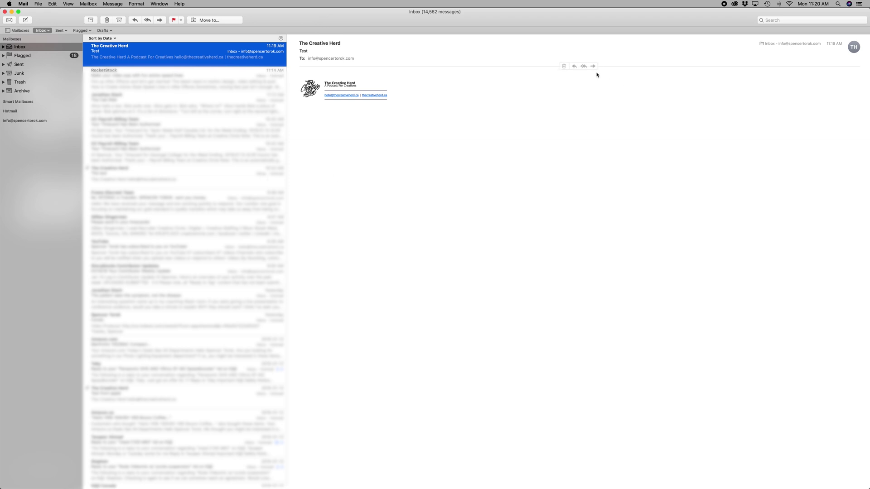